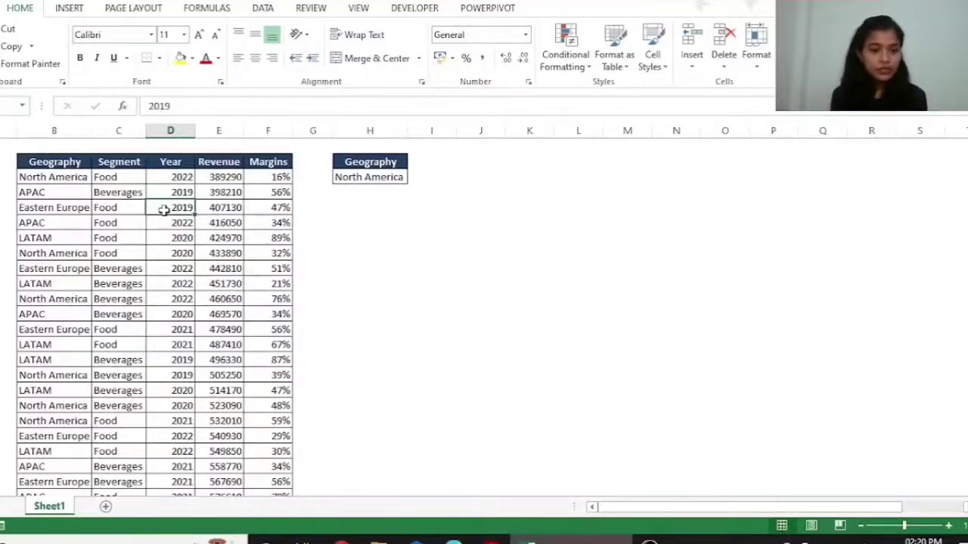
Examine the sales data table and the Geography criterion in H2:H3
left_click(58, 160)
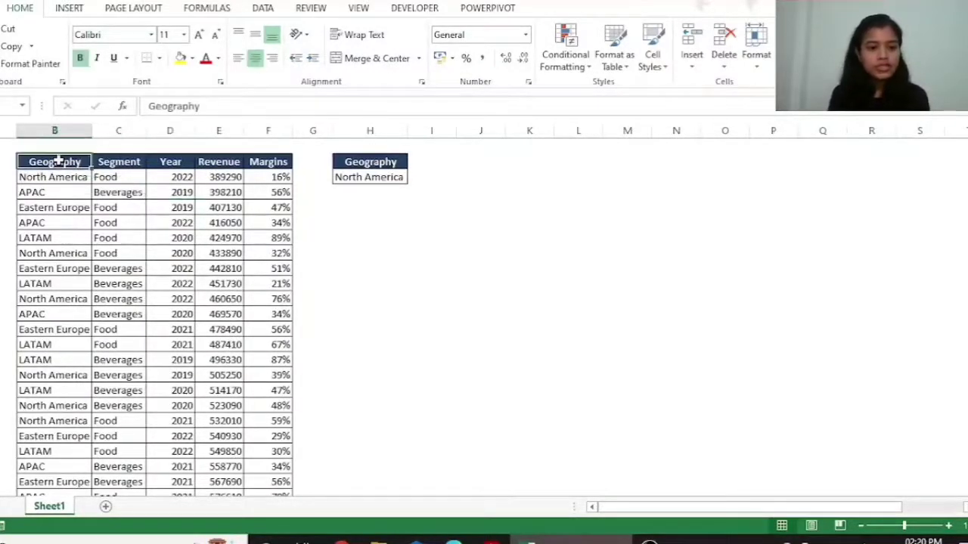
key("ctrl+shift+Right")
key("ctrl+shift+Down")
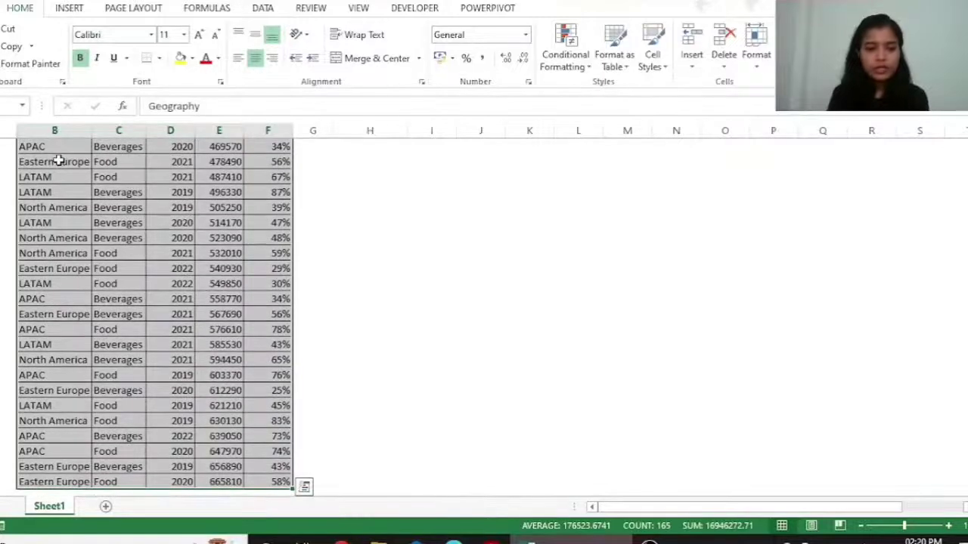
key("Up")
key("Down")
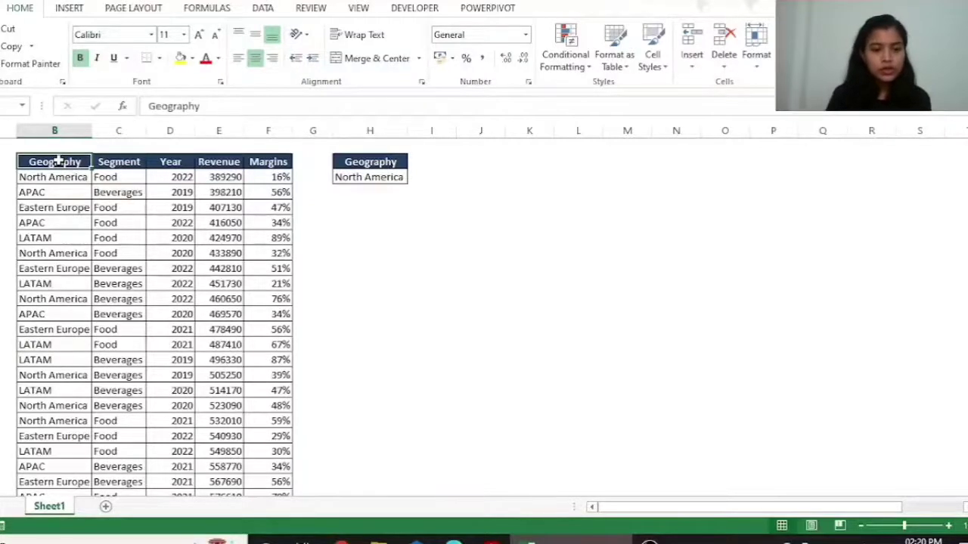
left_click(353, 176)
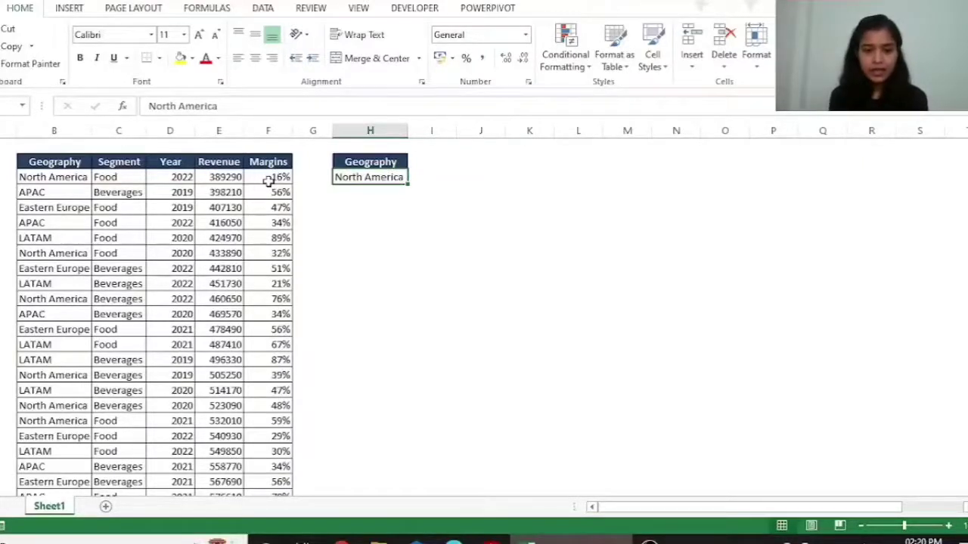
key("Up")
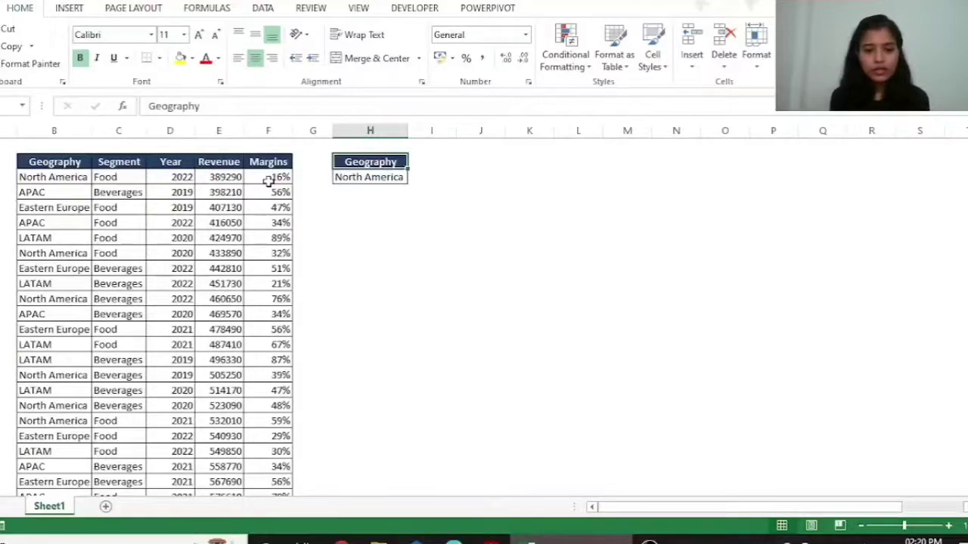
left_click(75, 177)
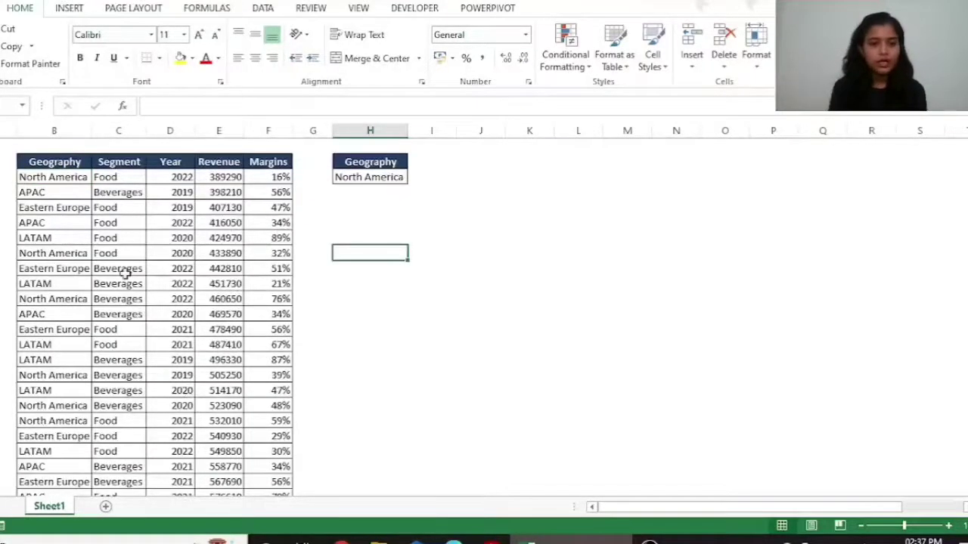
Start an Advanced Filter on the data table, copying to another location with list range B2:F34
left_click(125, 270)
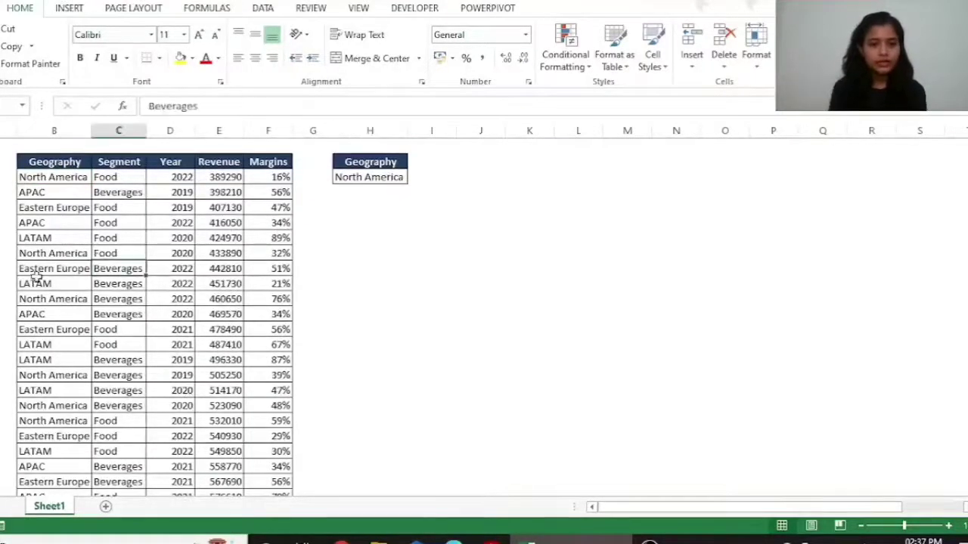
left_click(109, 238)
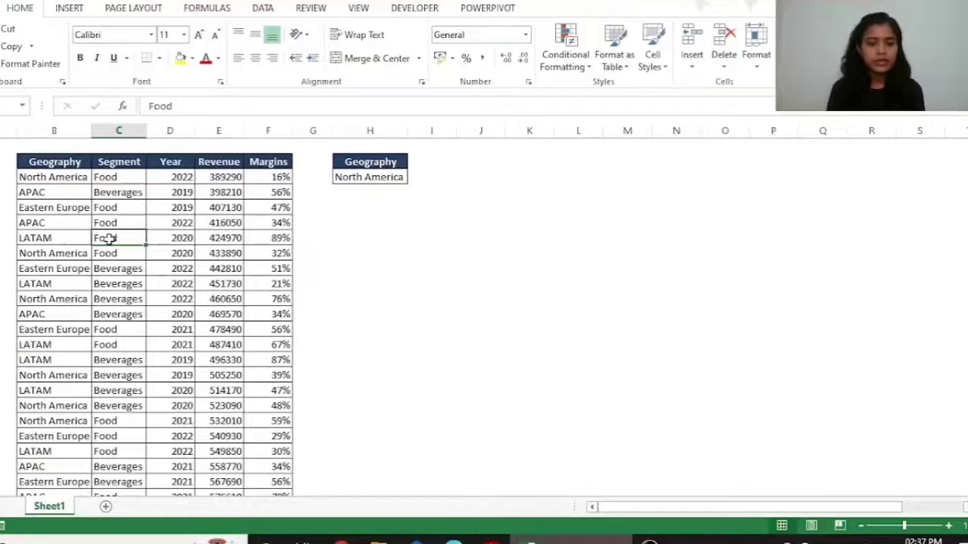
left_click(266, 10)
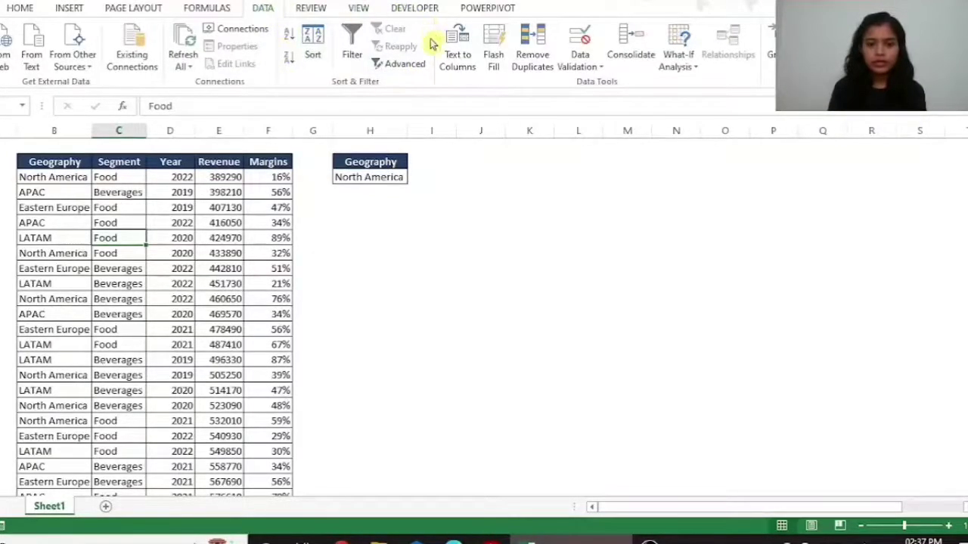
left_click(399, 64)
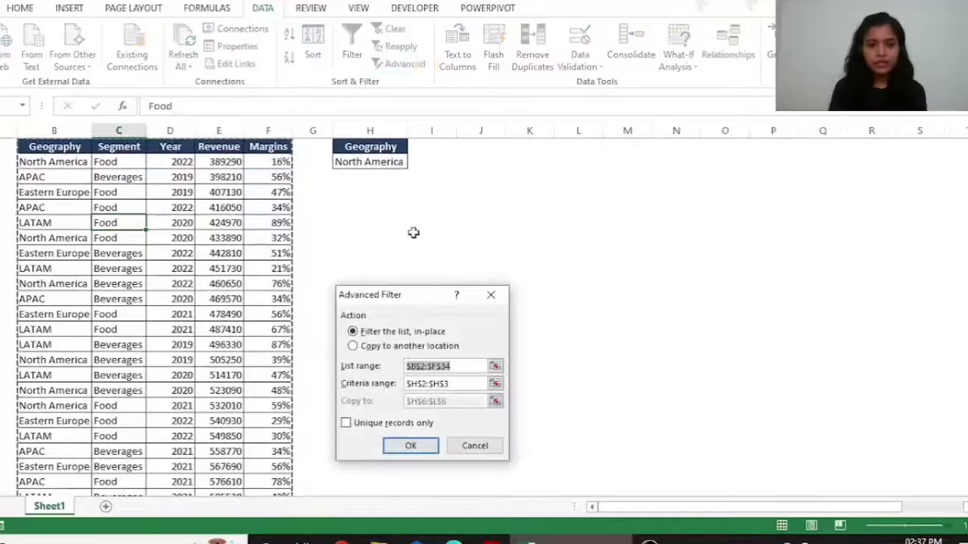
left_click_drag(411, 305, 401, 215)
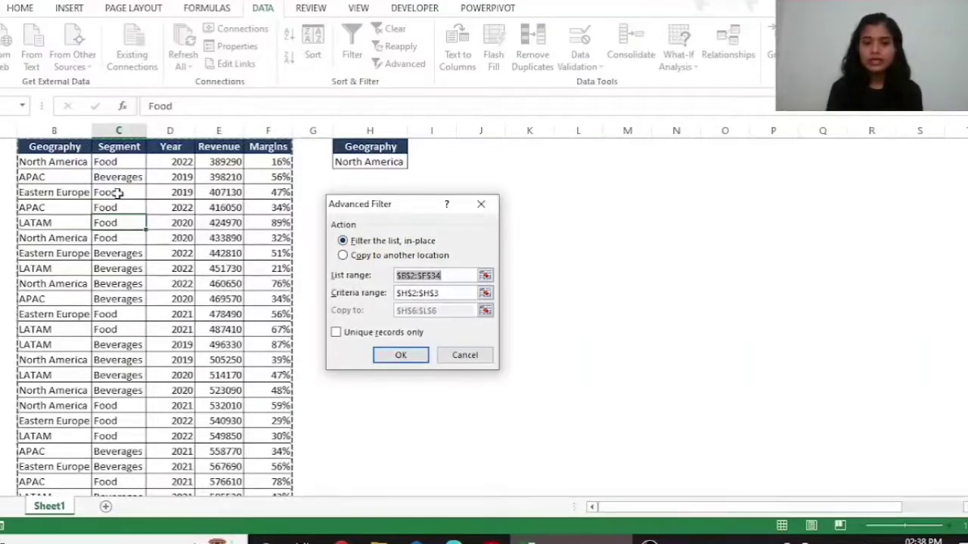
left_click(358, 258)
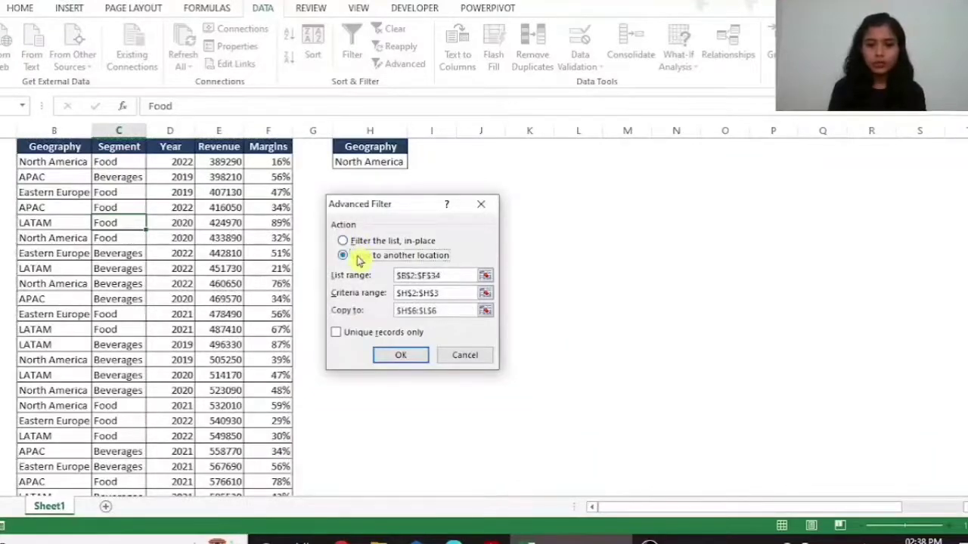
left_click(452, 276)
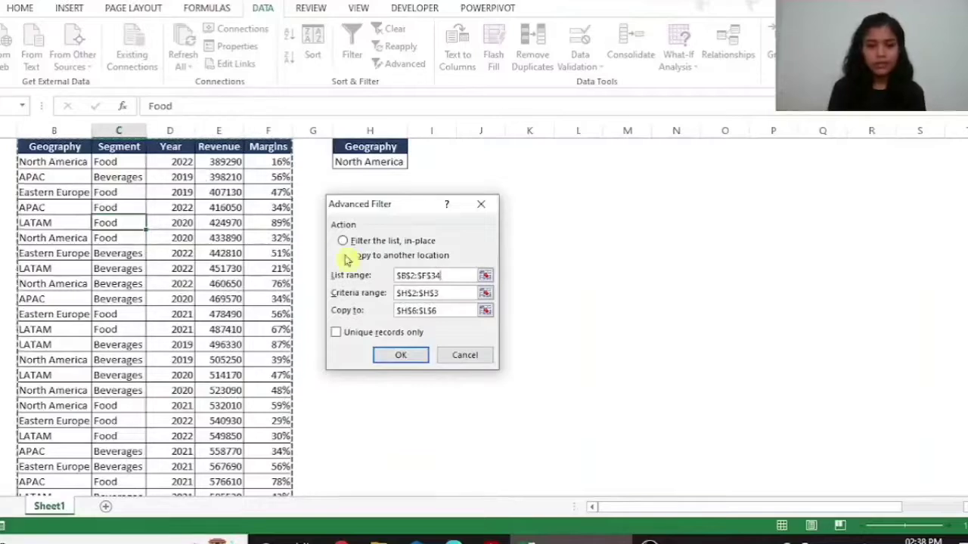
Set the filter's criteria range to the Geography header and the North America cell below it, H2:H3
left_click(445, 294)
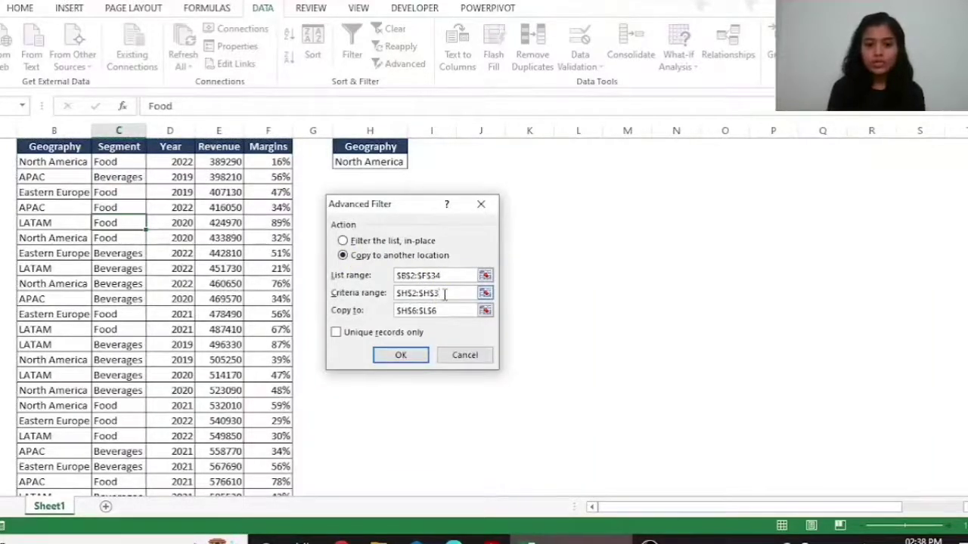
left_click(485, 294)
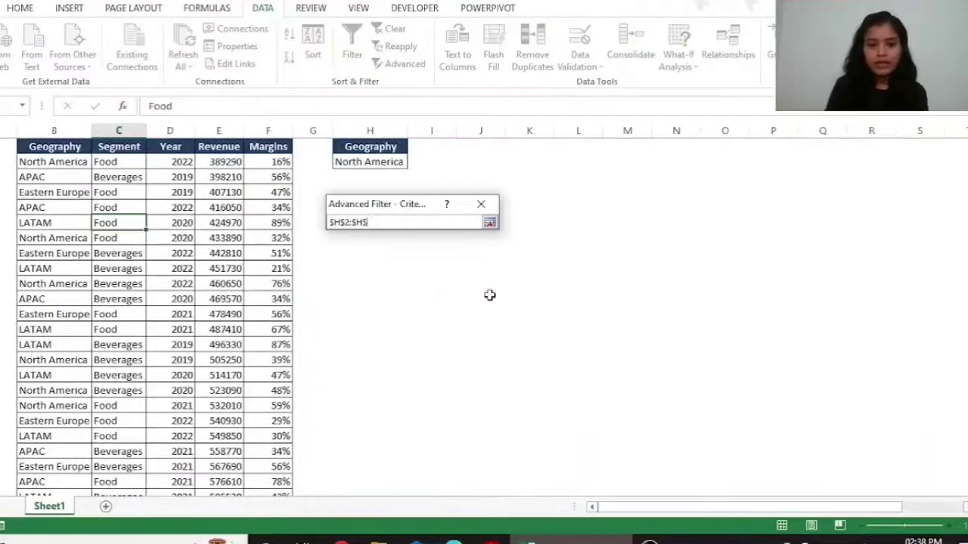
key("BackSpace")
key("BackSpace")
key("BackSpace")
key("BackSpace")
key("BackSpace")
key("BackSpace")
key("BackSpace")
key("BackSpace")
left_click(386, 147)
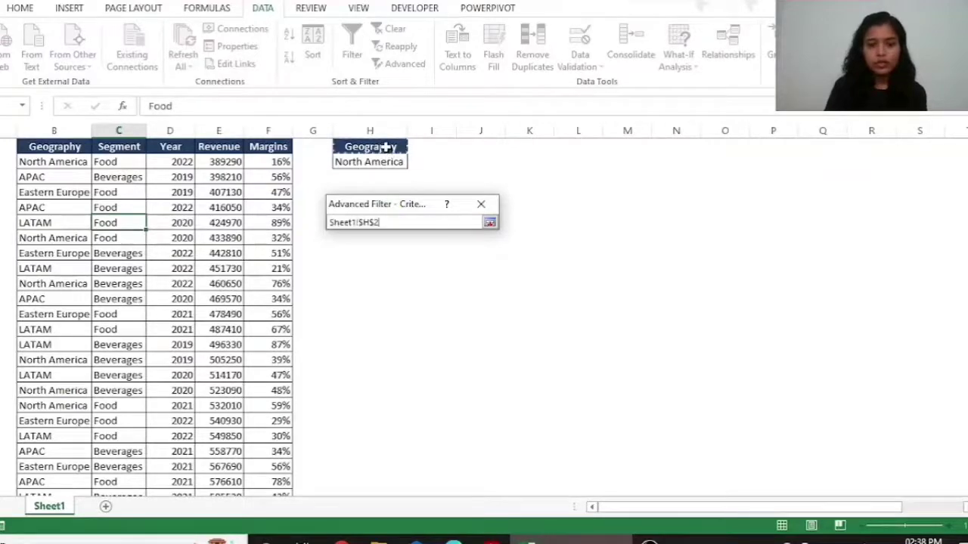
key("ctrl+shift+Down")
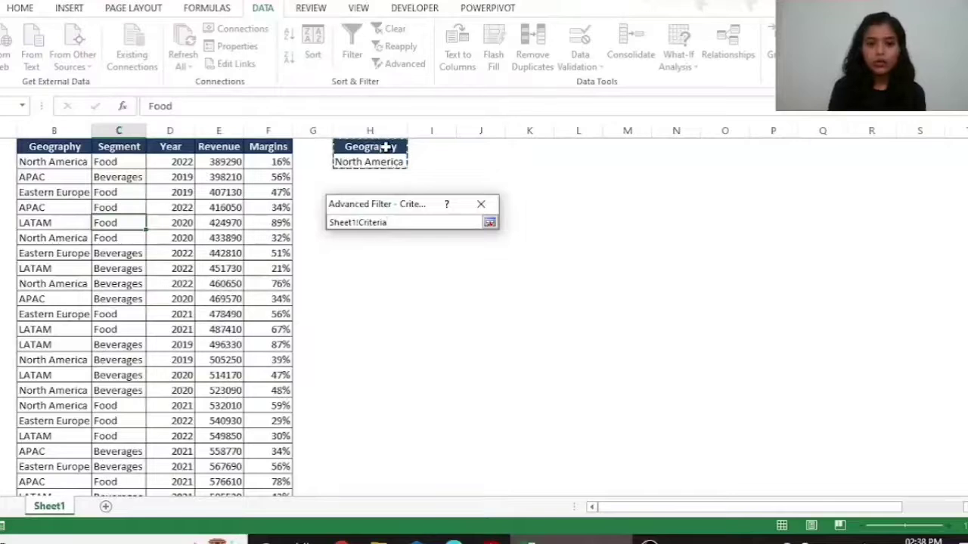
key("Return")
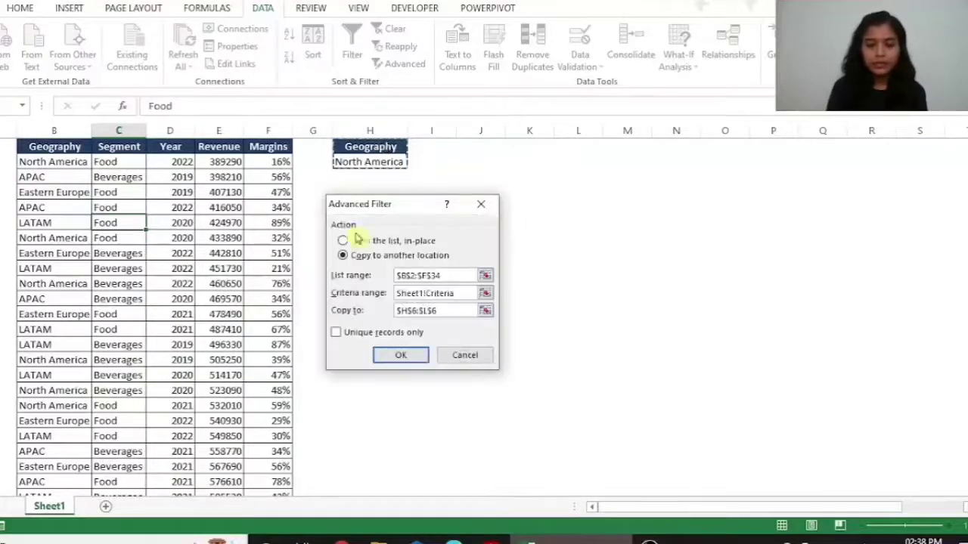
Set the copy destination to cell H6 and run the Advanced Filter
left_click(485, 310)
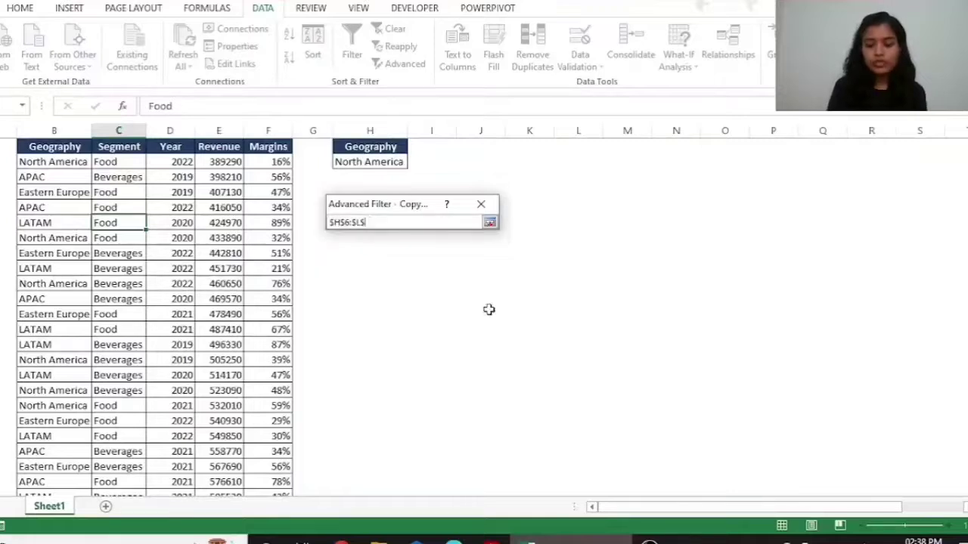
key("BackSpace")
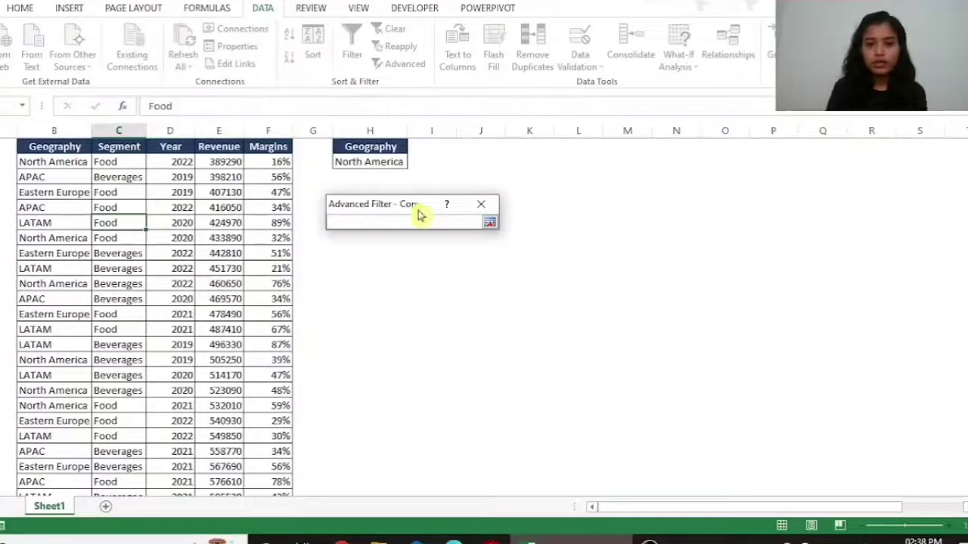
left_click_drag(415, 213, 407, 260)
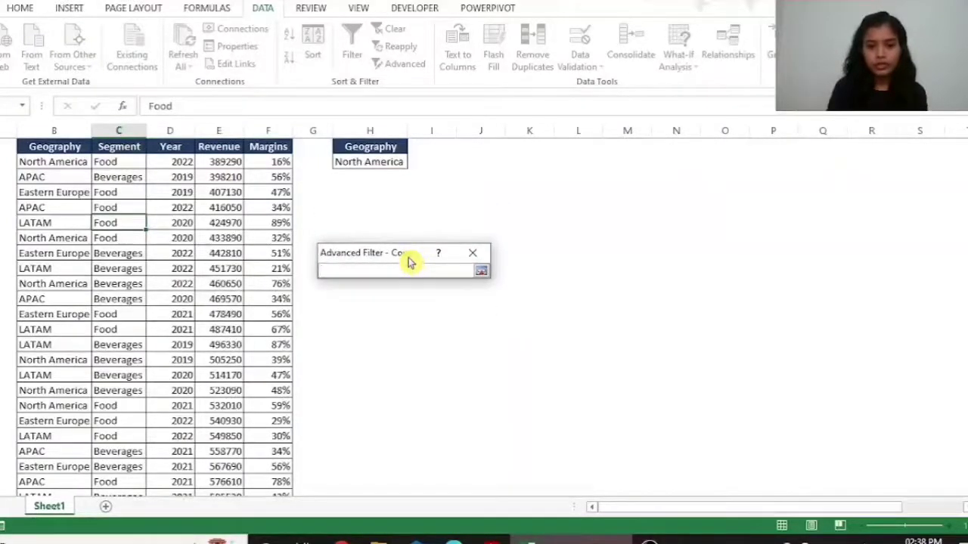
left_click(367, 201)
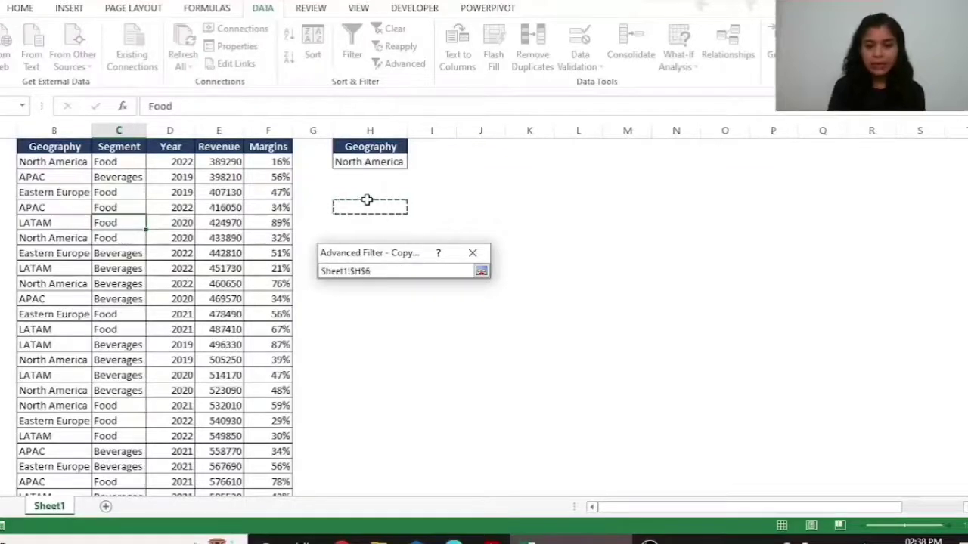
key("Return")
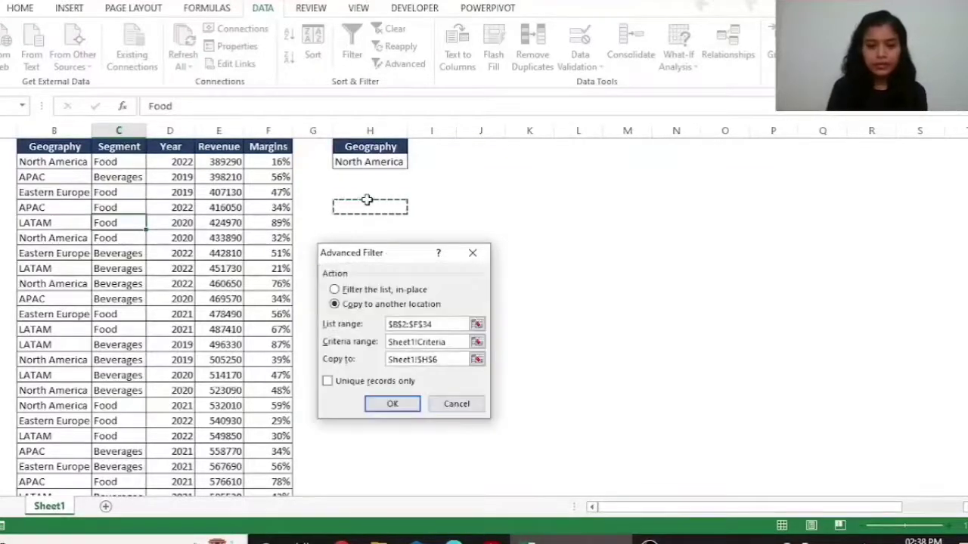
left_click(387, 404)
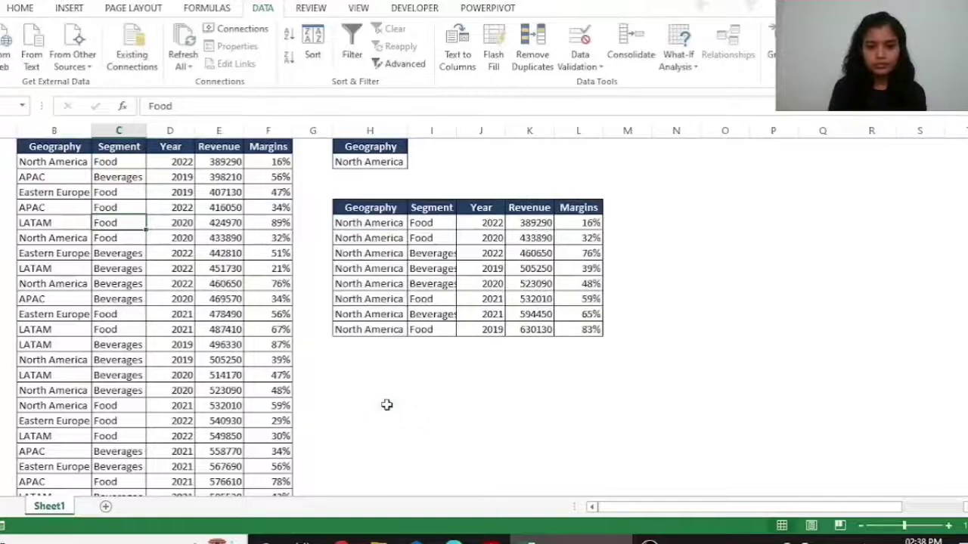
Examine the extracted records starting at H6, and the Revenue criterion >500000 in H2:H3
left_click(363, 283)
left_click(344, 237)
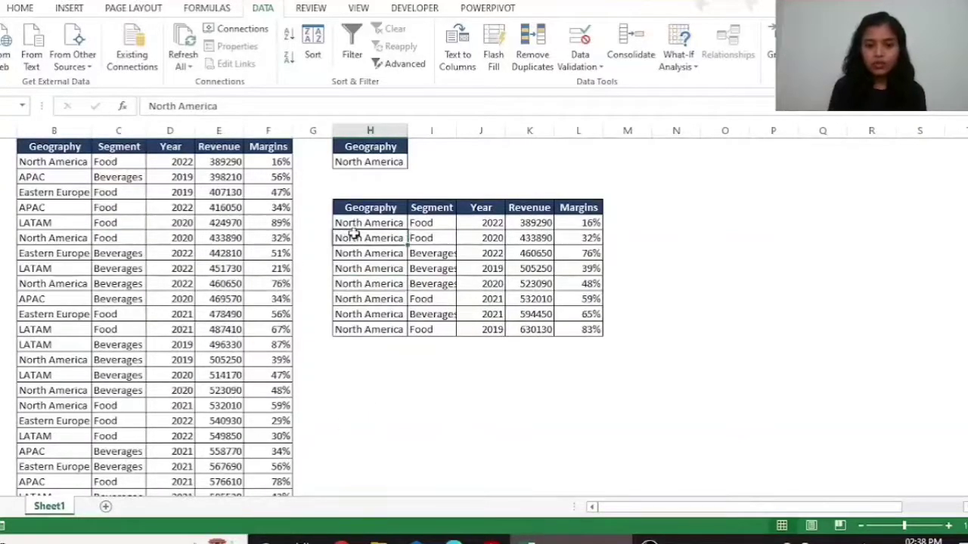
left_click(344, 223)
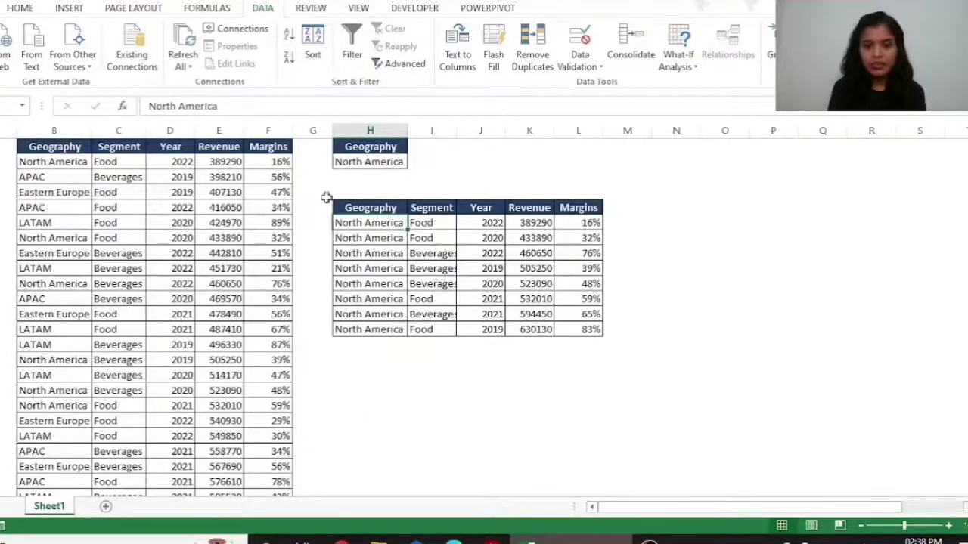
left_click(376, 255)
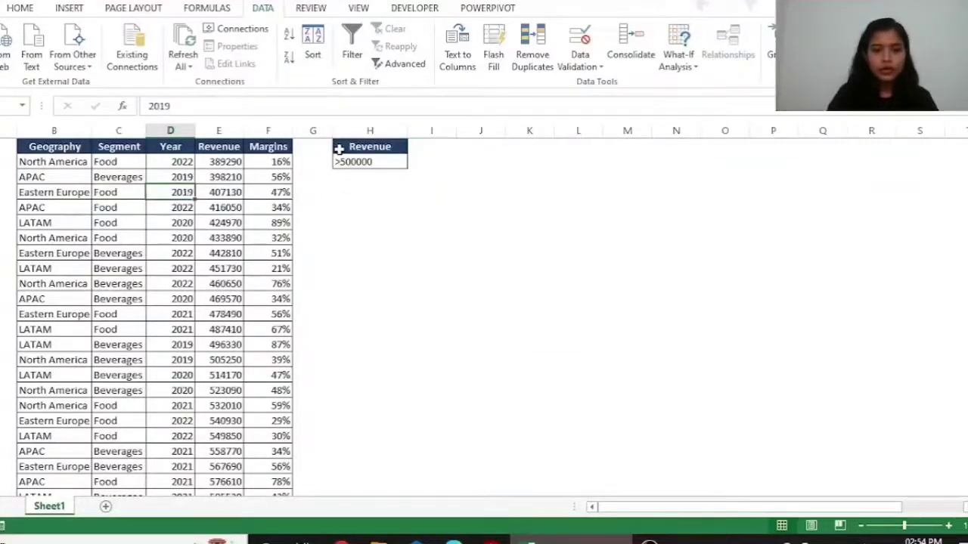
left_click(344, 147)
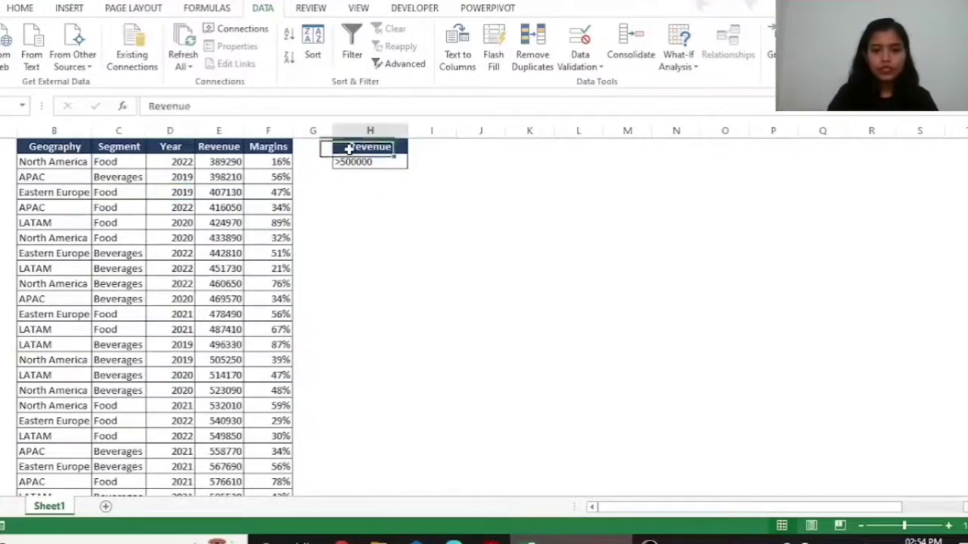
key("Up")
key("Down")
key("Down")
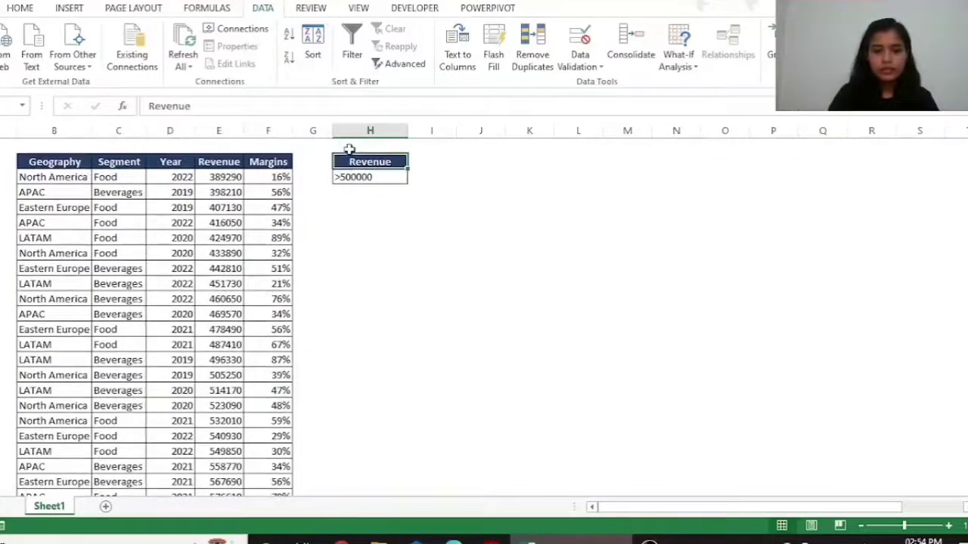
key("Up")
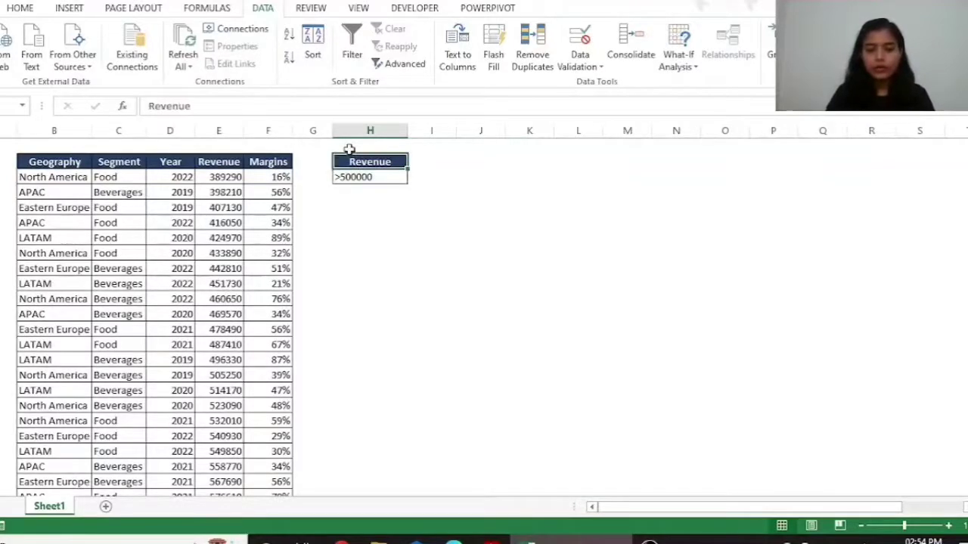
key("shift+Down")
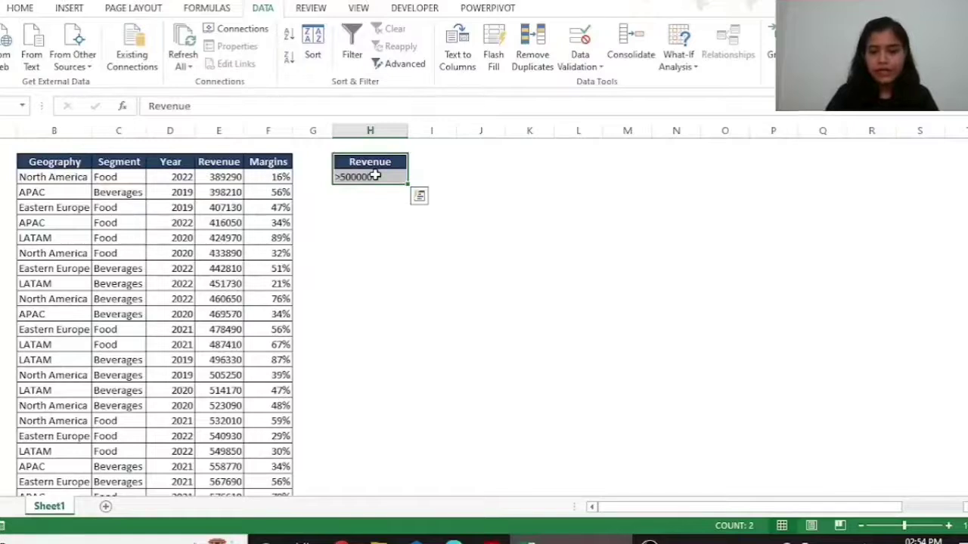
Start an Advanced Filter on data table B2:F34, copying to another location, with the Revenue criteria range H2:H3
left_click(157, 192)
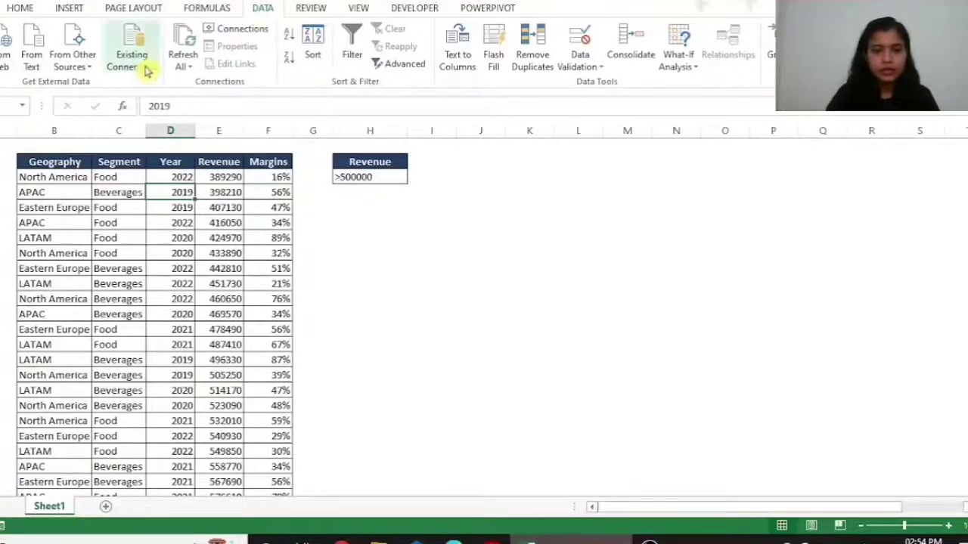
left_click(399, 65)
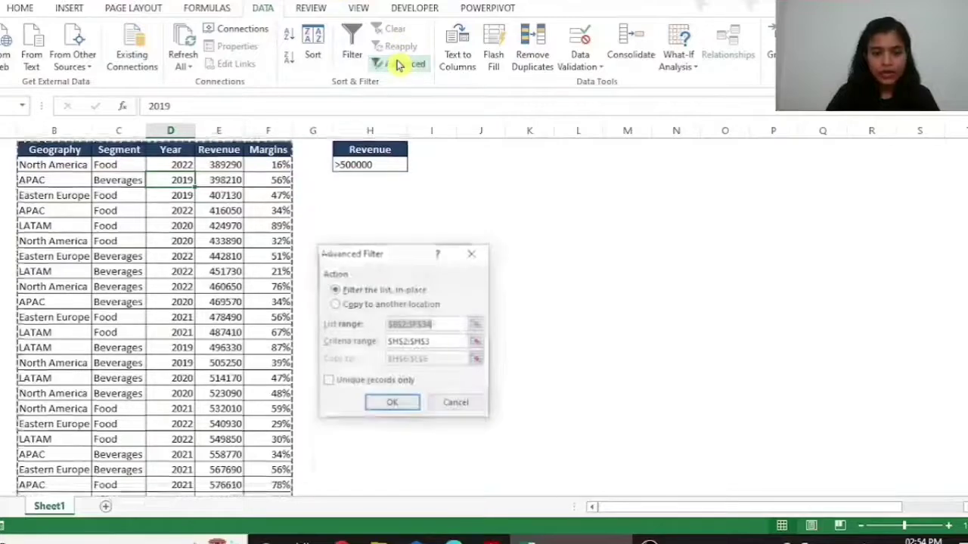
left_click(373, 305)
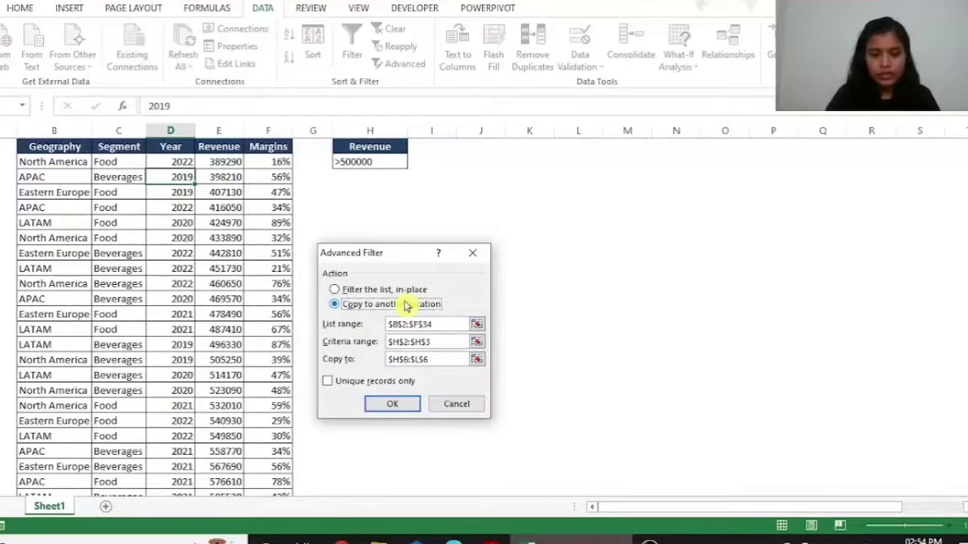
left_click(448, 323)
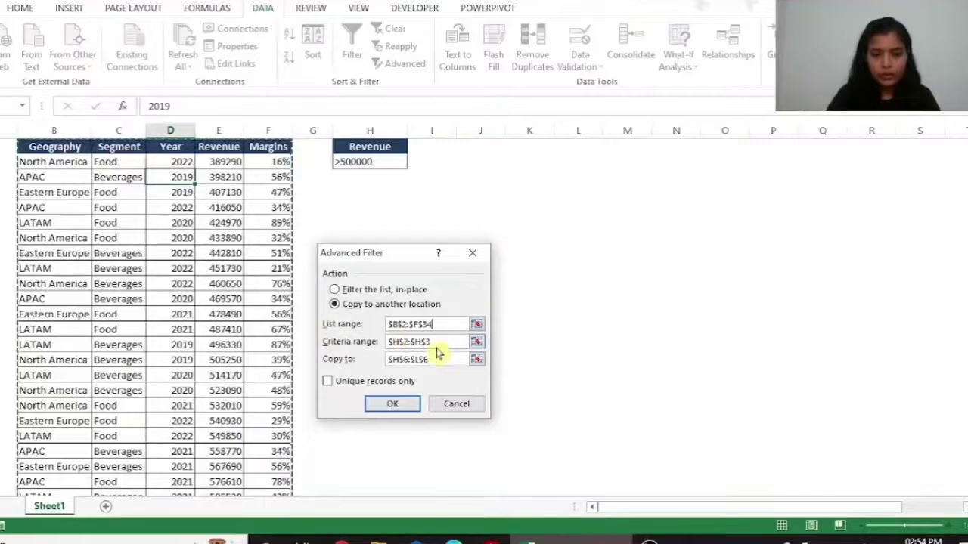
left_click(477, 341)
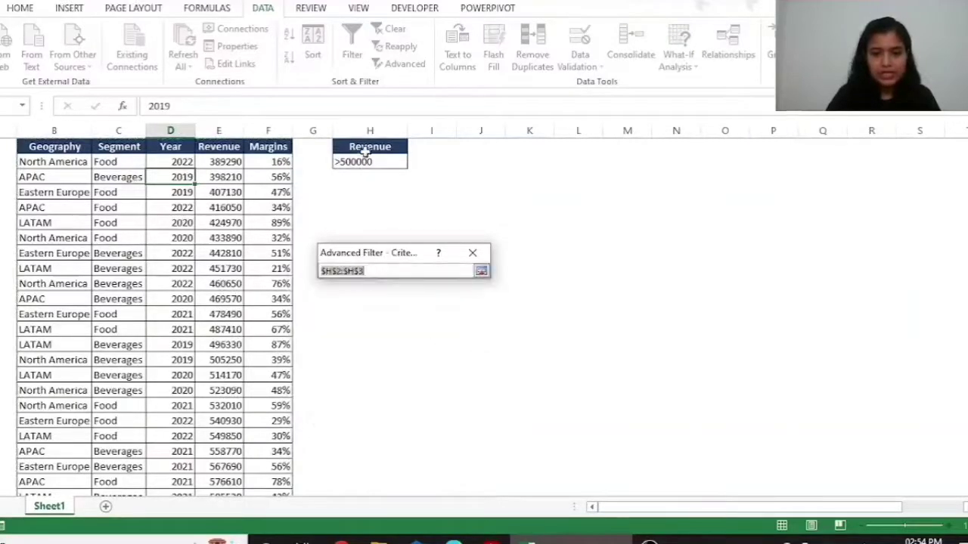
left_click(365, 151)
left_click(366, 152, "shift")
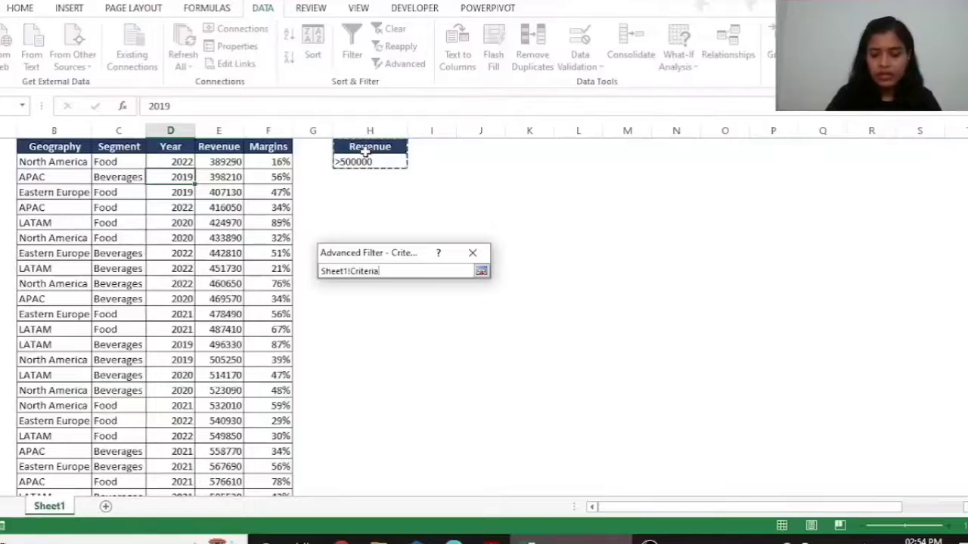
key("Return")
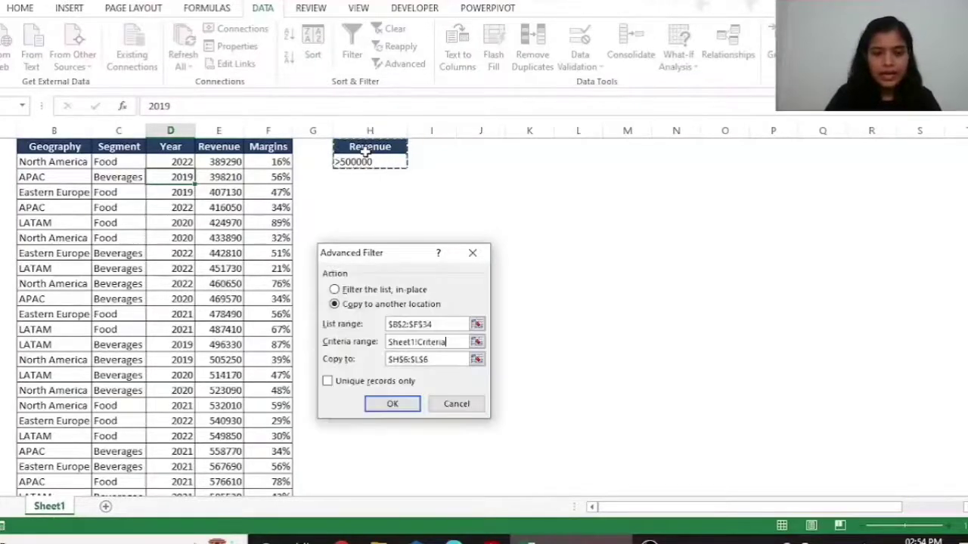
Set the copy destination to cell H6, run the Advanced Filter and check the Revenue column of the extracted records
left_click(474, 359)
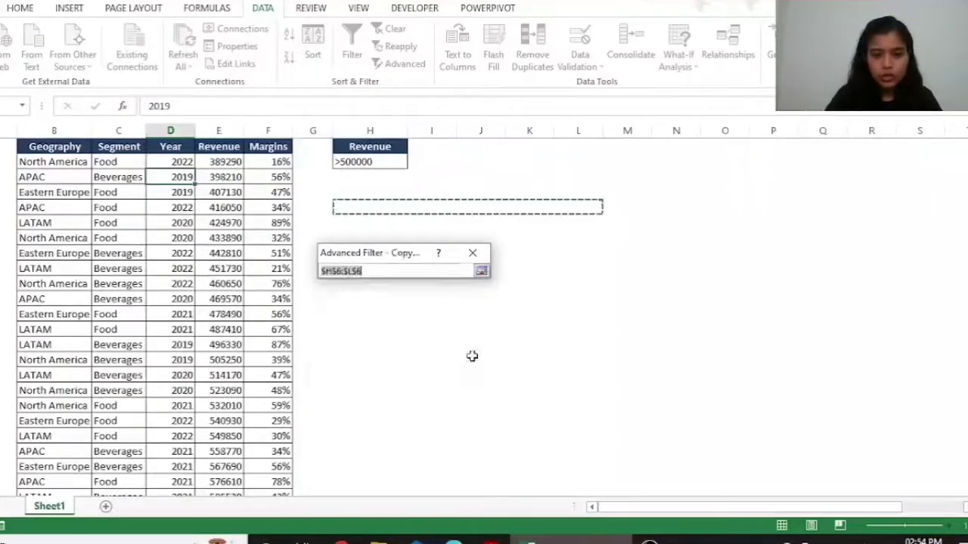
left_click(348, 203)
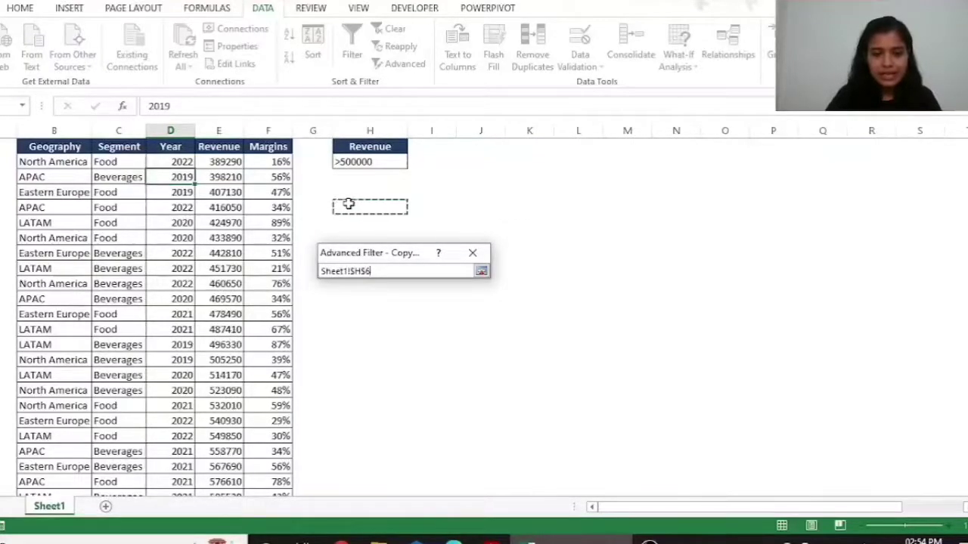
key("Return")
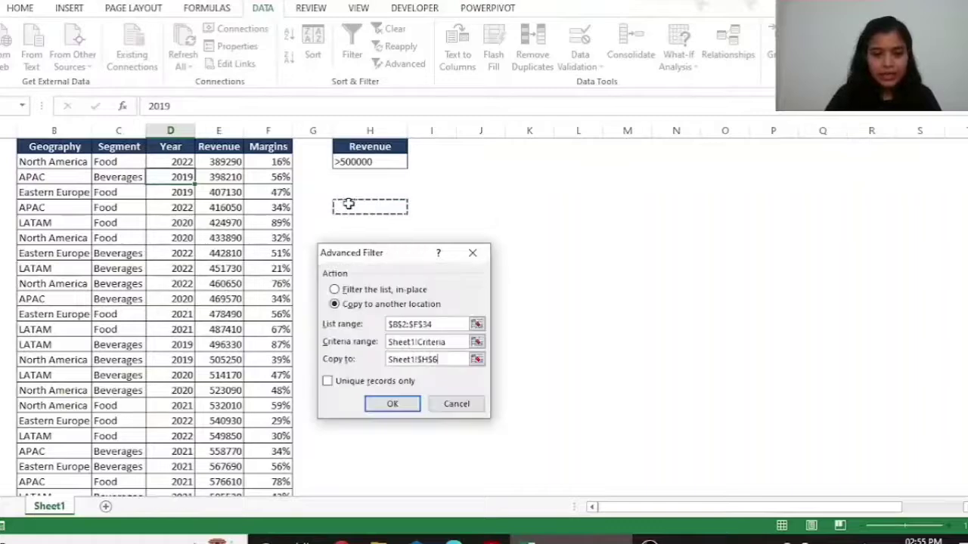
left_click(392, 401)
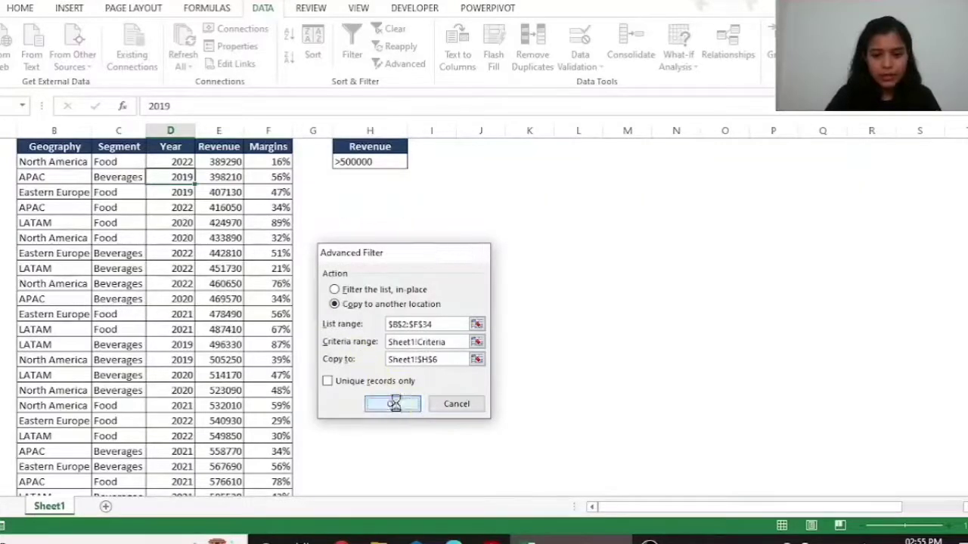
left_click(469, 267)
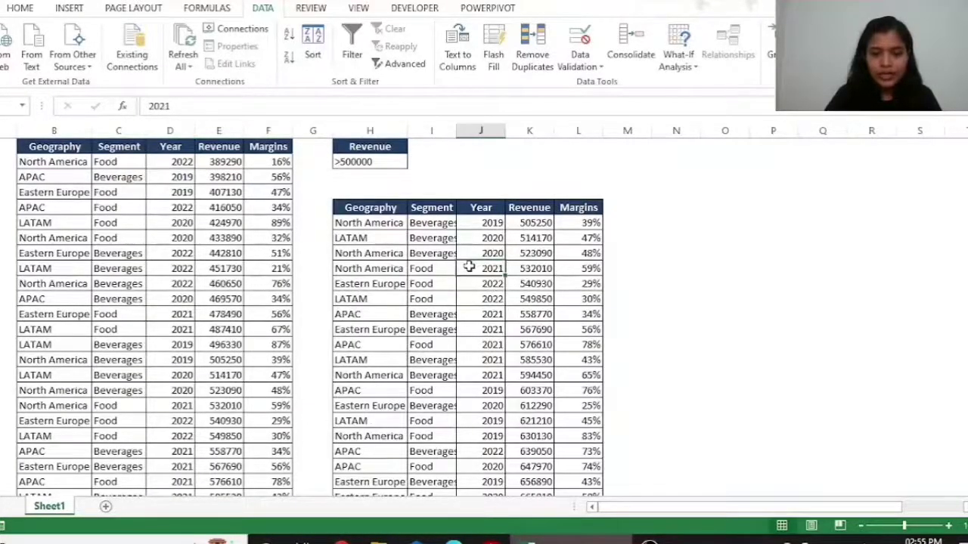
left_click(536, 253)
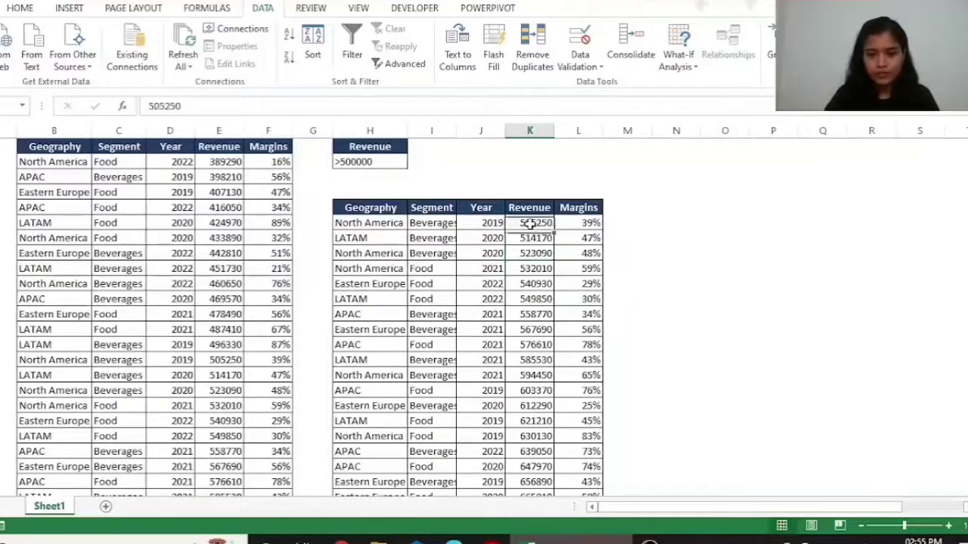
scroll(530, 223, "up", 1)
Add a Year criterion beside the Revenue one, with the header Year in I2 and the value 2020 in I3
left_click(431, 255)
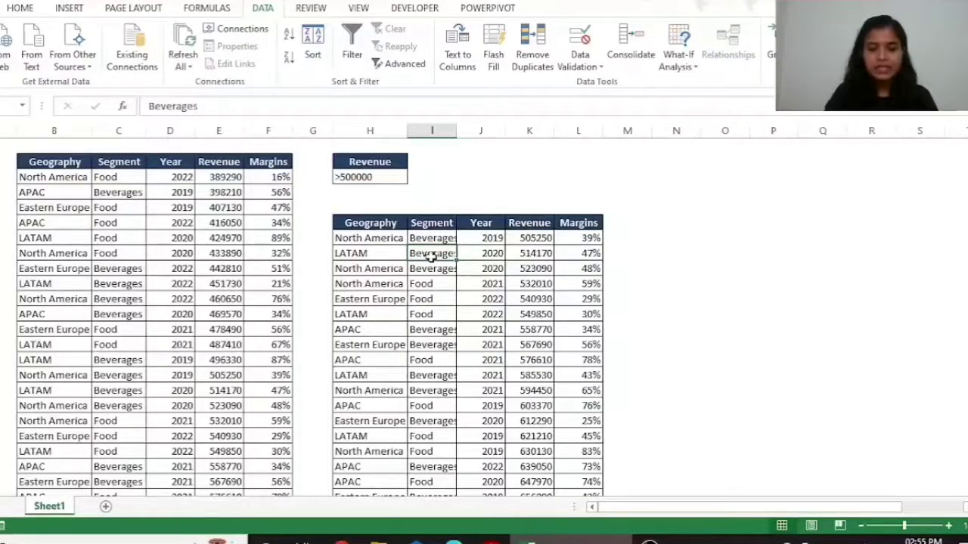
double_click(428, 162)
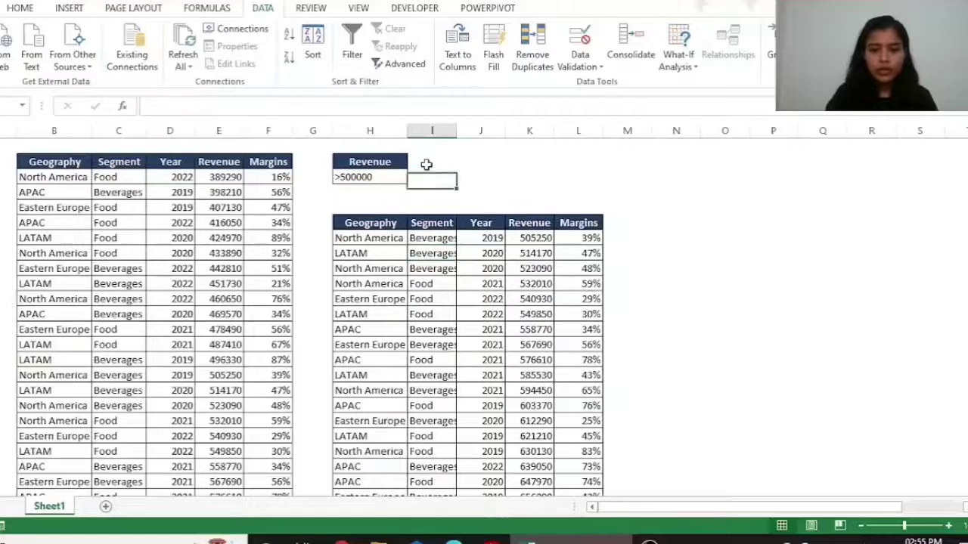
type("Year")
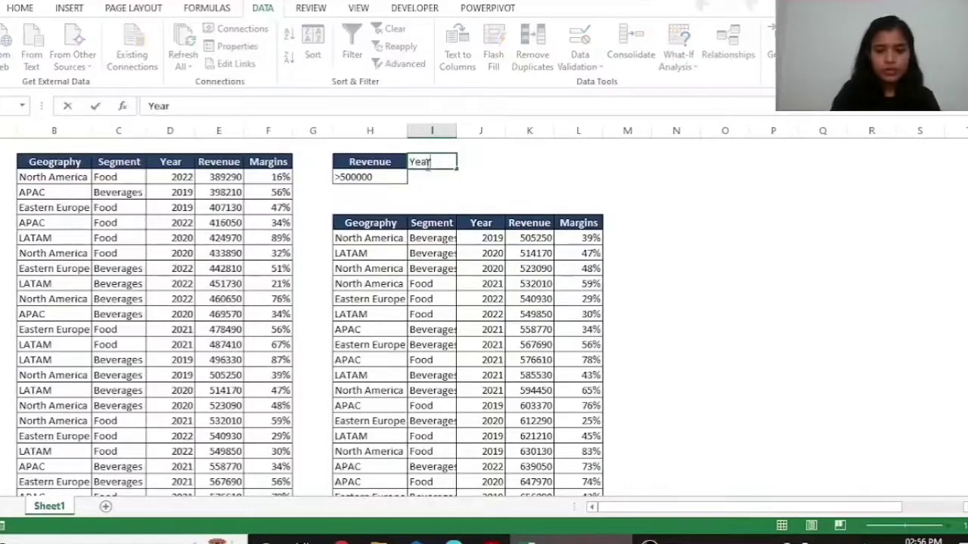
key("Return")
type("2020")
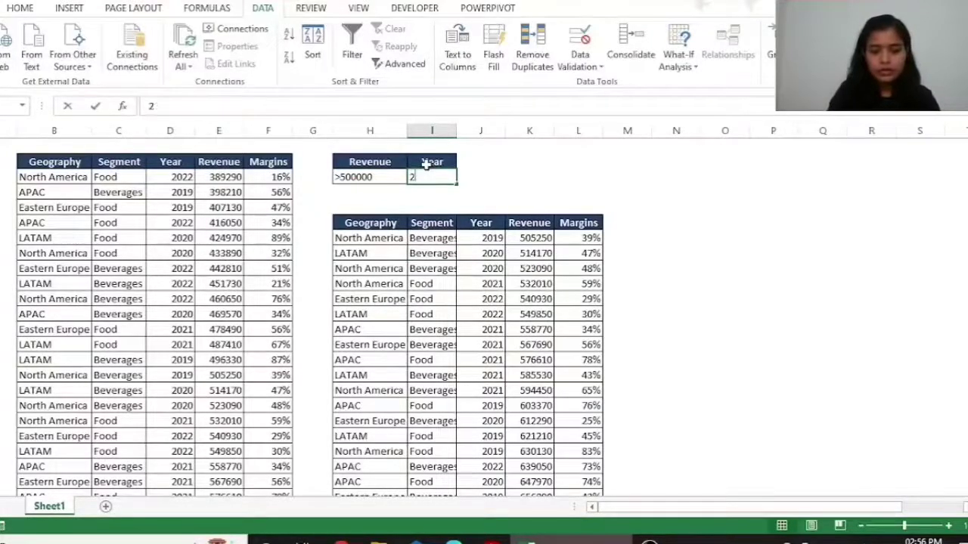
key("ctrl+Return")
key("Return")
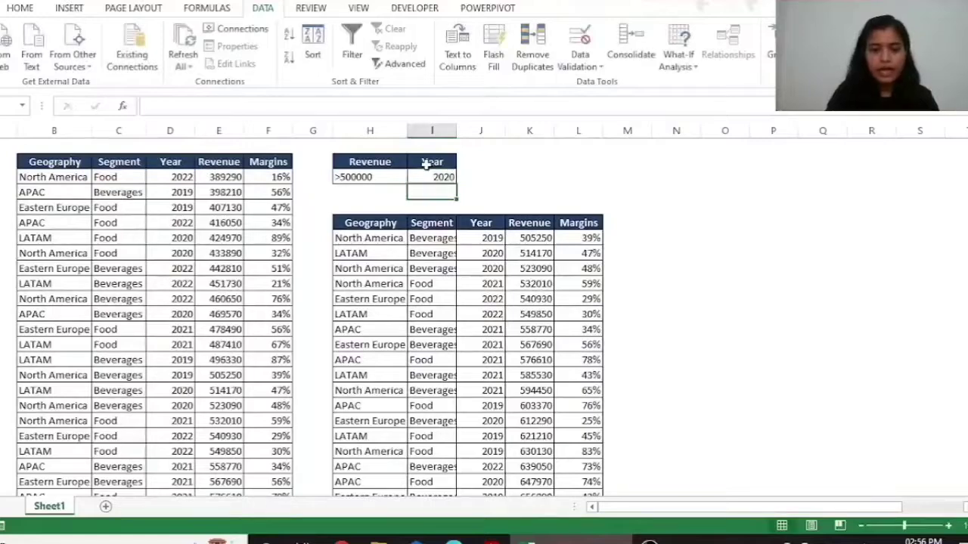
Start an Advanced Filter on the data table, copying to another location, with the Revenue and Year criteria range H2:I3
left_click(179, 265)
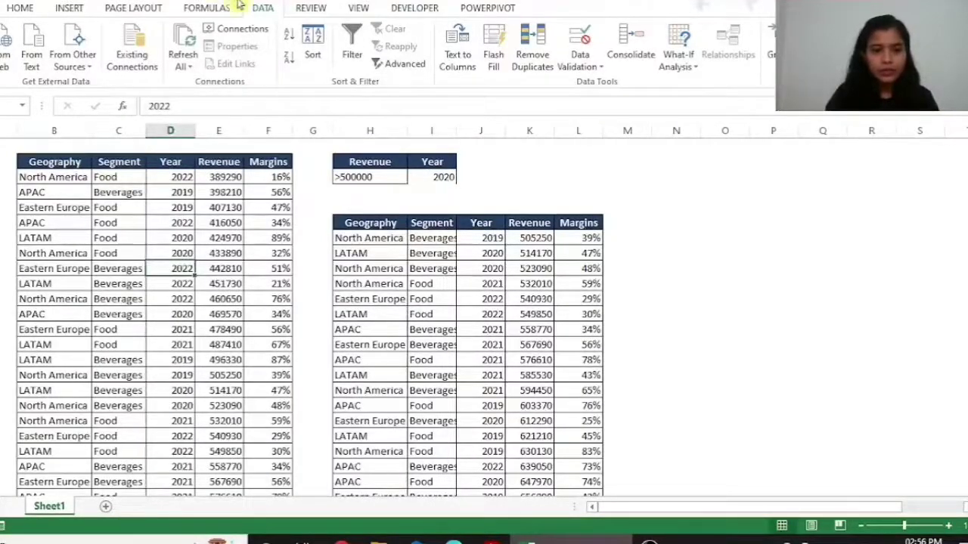
left_click(399, 63)
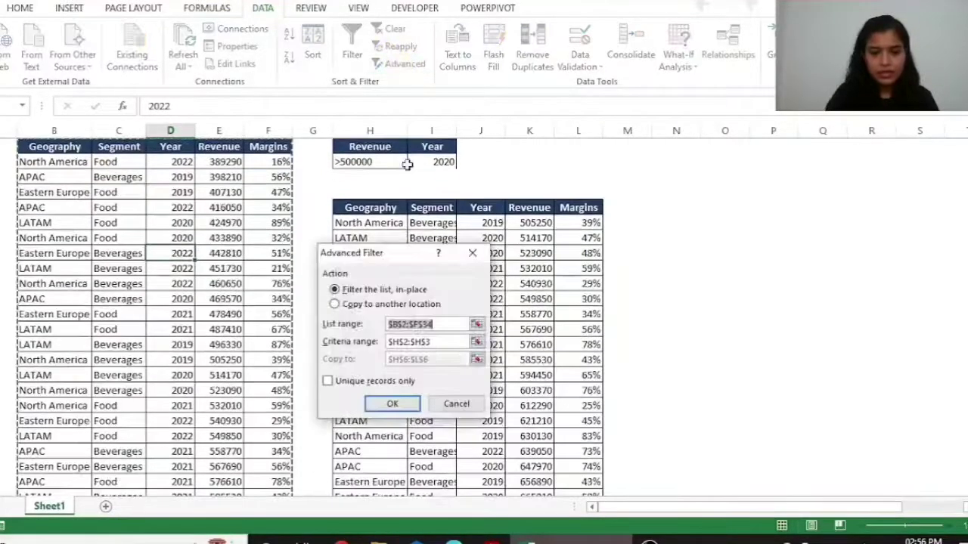
left_click(355, 304)
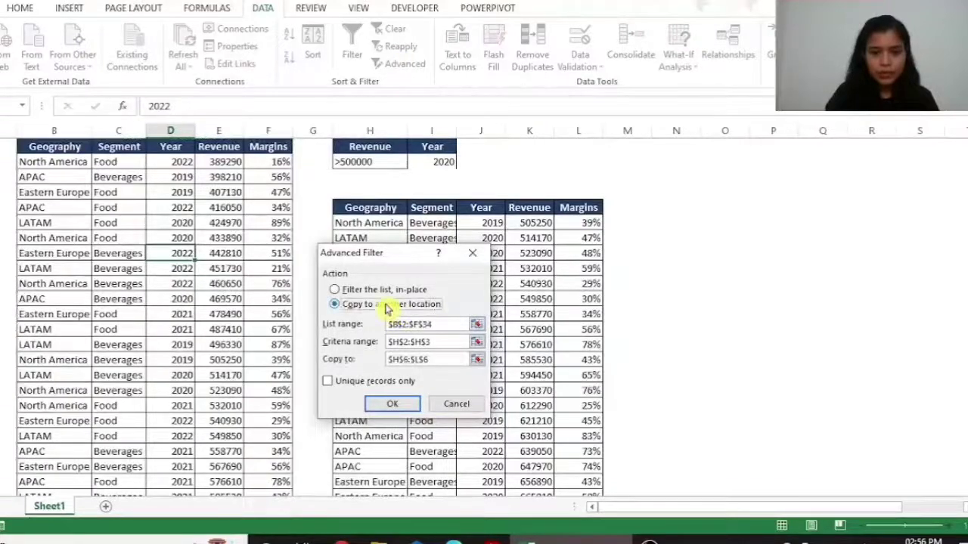
left_click(452, 322)
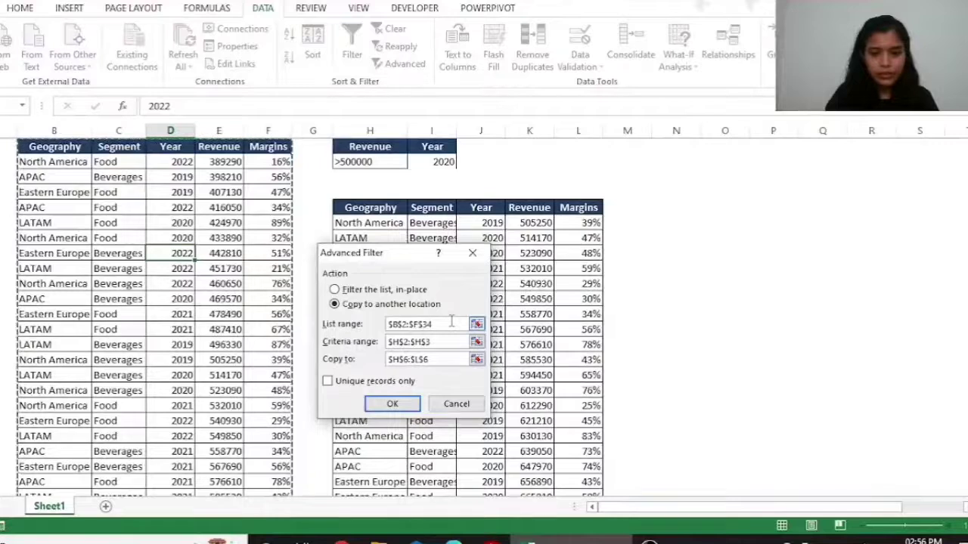
left_click(476, 324)
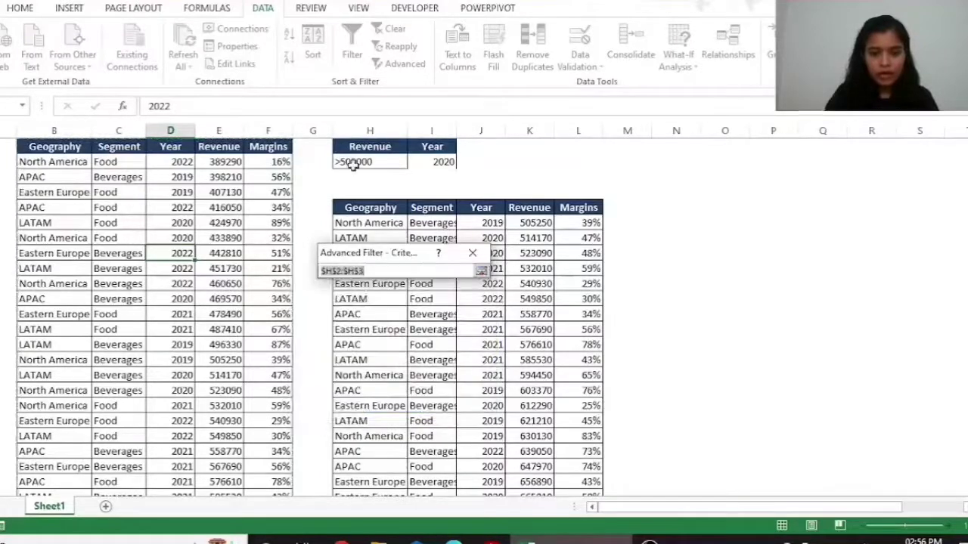
left_click_drag(368, 147, 421, 162)
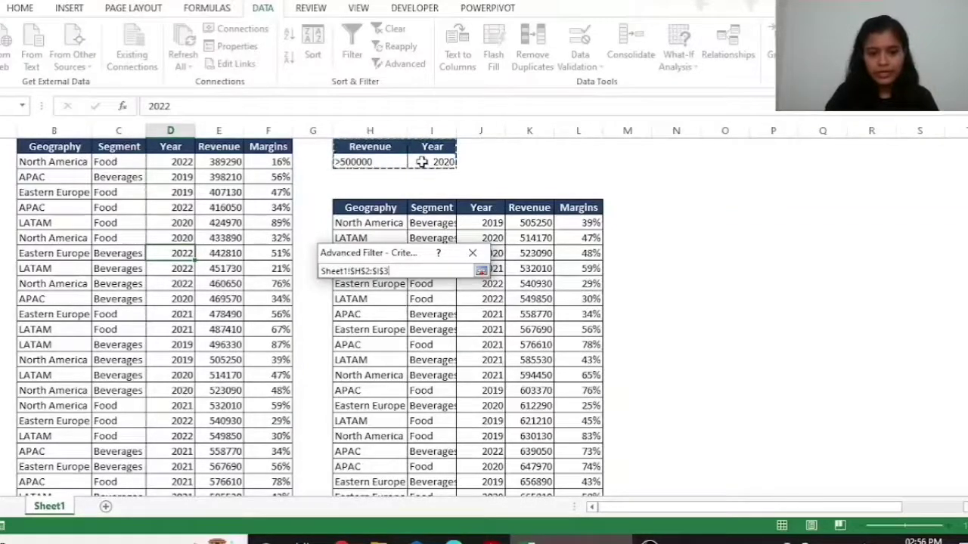
key("Return")
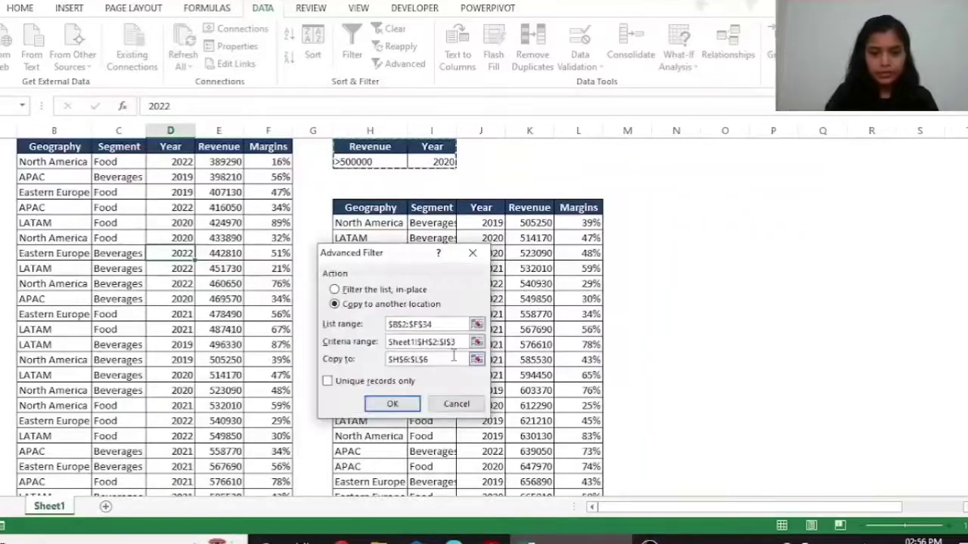
Set the copy destination to cell N6, run the Advanced Filter and check the Year and Revenue values of the extracted records
left_click(476, 359)
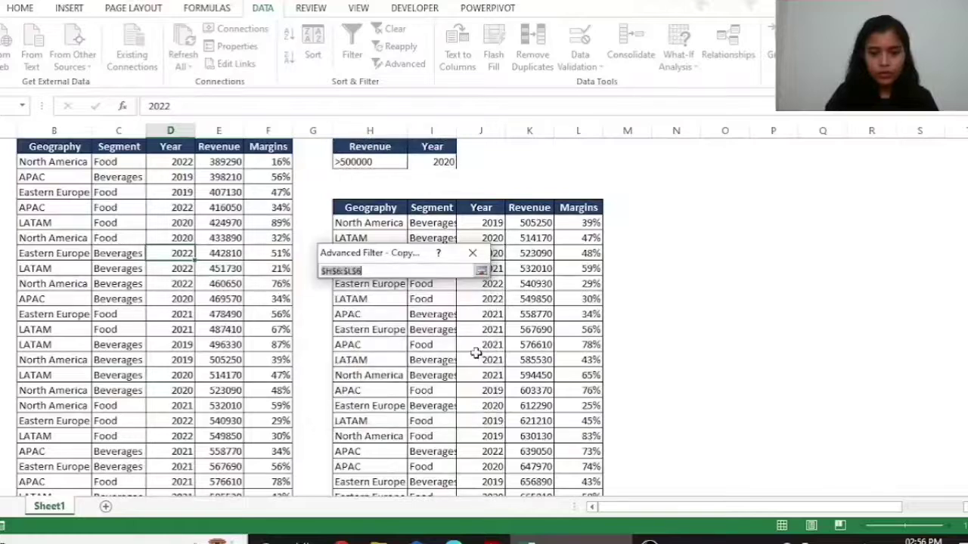
left_click(705, 206)
left_click(675, 204)
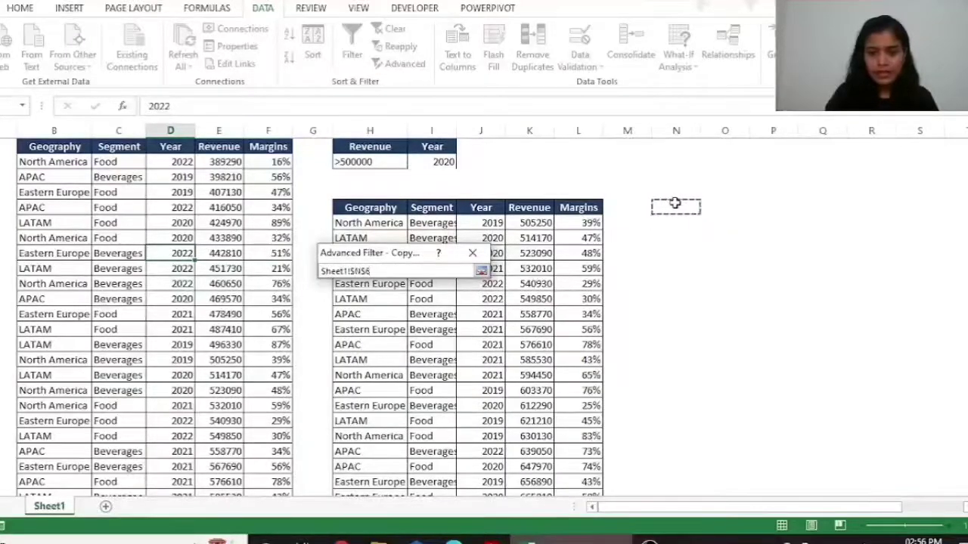
key("Return")
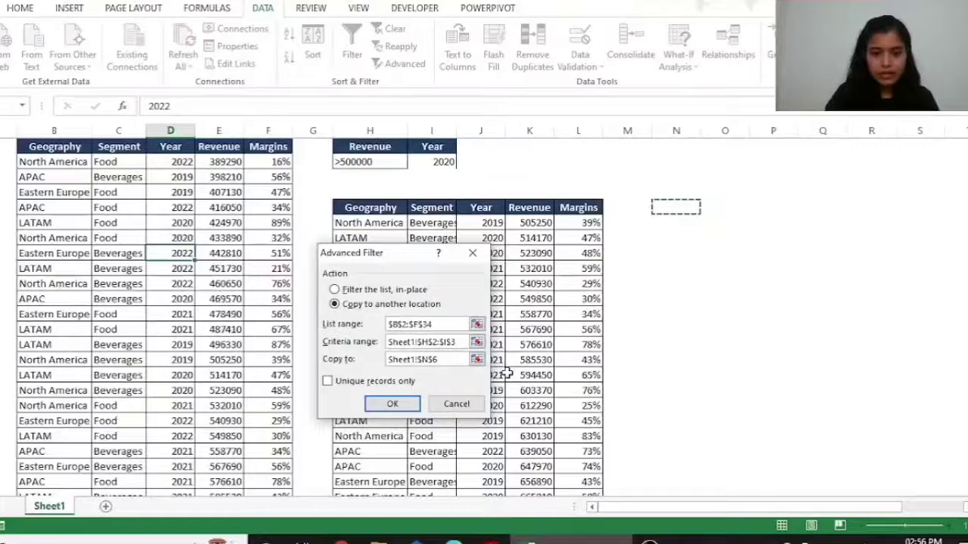
left_click(393, 404)
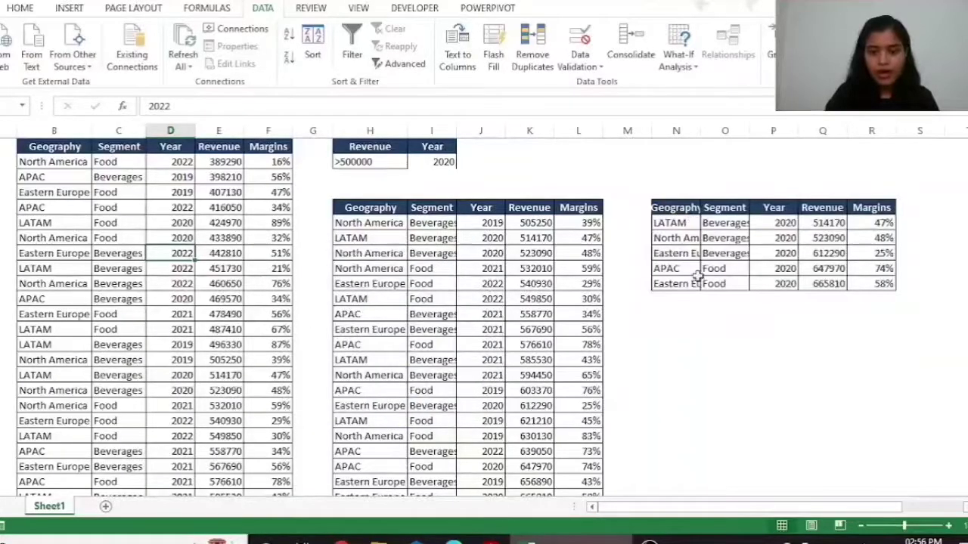
left_click(775, 239)
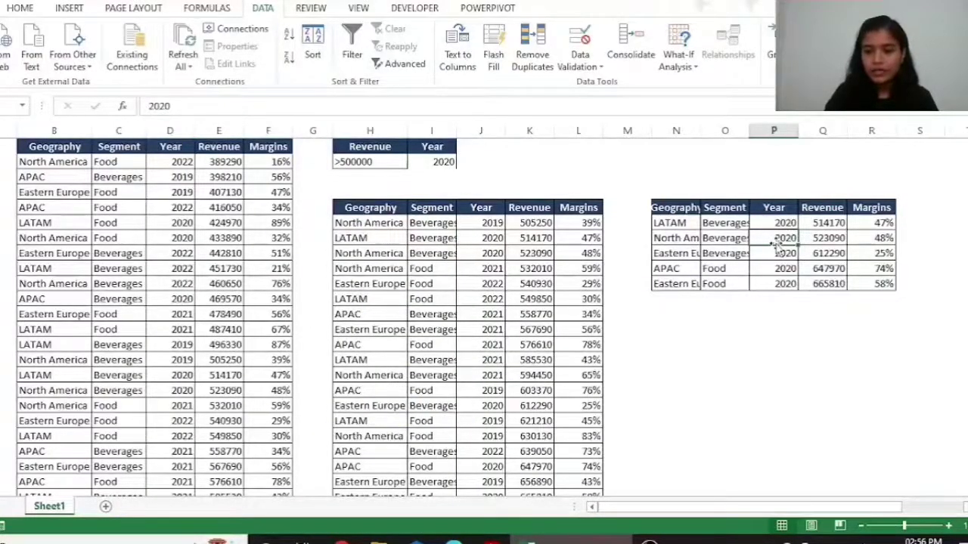
left_click(821, 237)
left_click(759, 236)
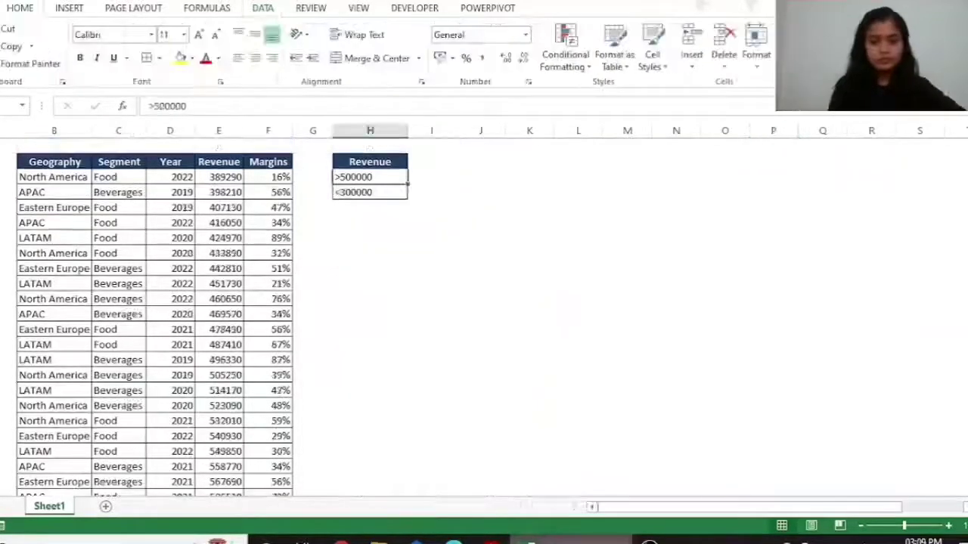
Examine the two stacked Revenue criteria, >500000 and <300000, in H3:H4
left_click(338, 268)
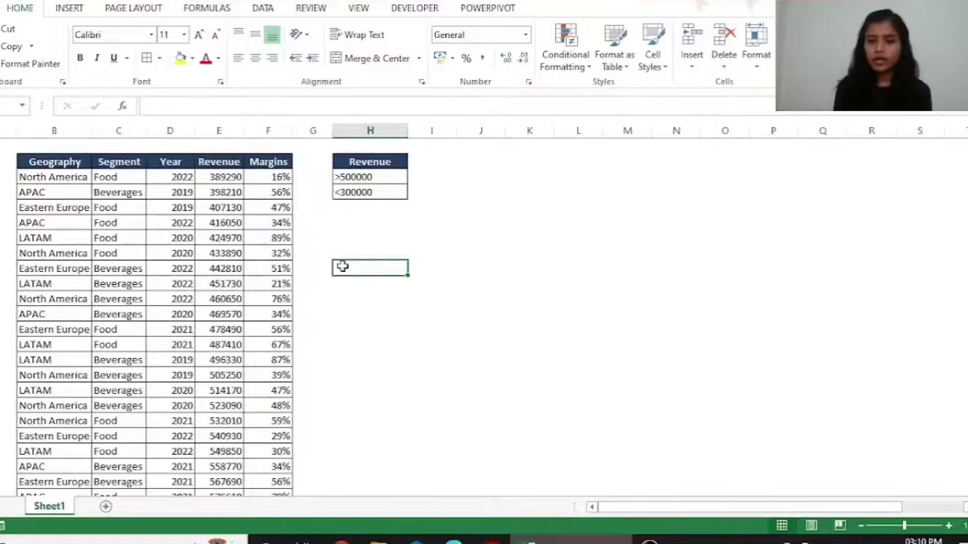
left_click(360, 176)
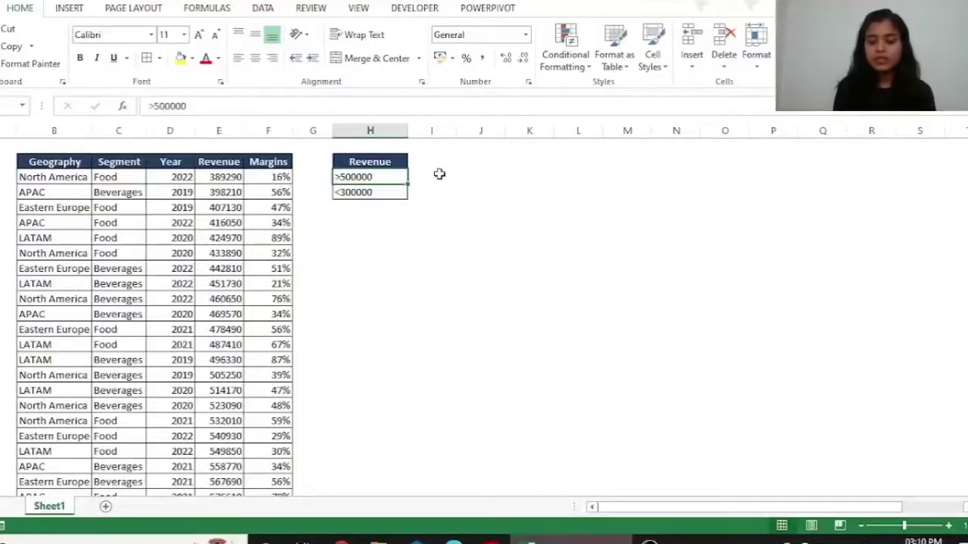
key("shift+Down")
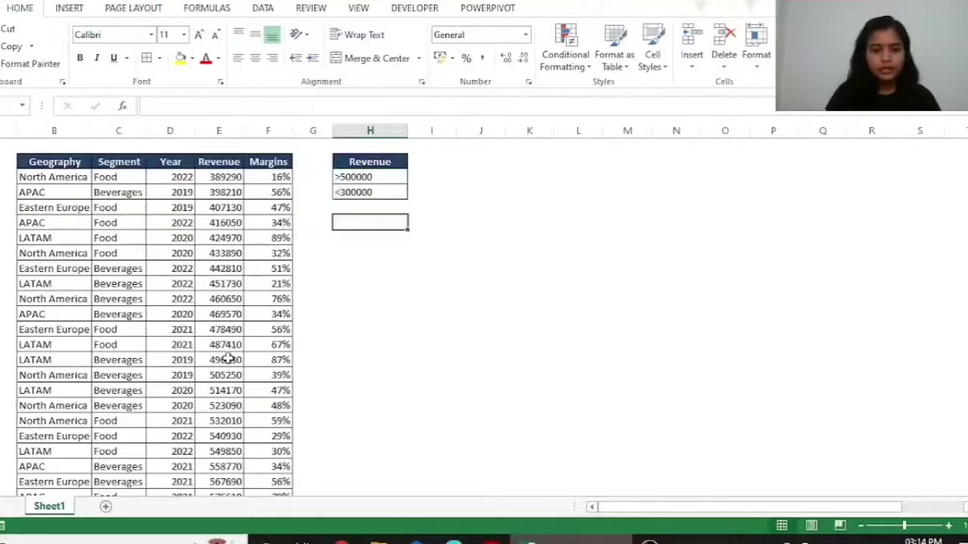
Start an Advanced Filter on the data table, copying to another location, with the stacked Revenue criteria H2:H4 as the criteria range
left_click(158, 225)
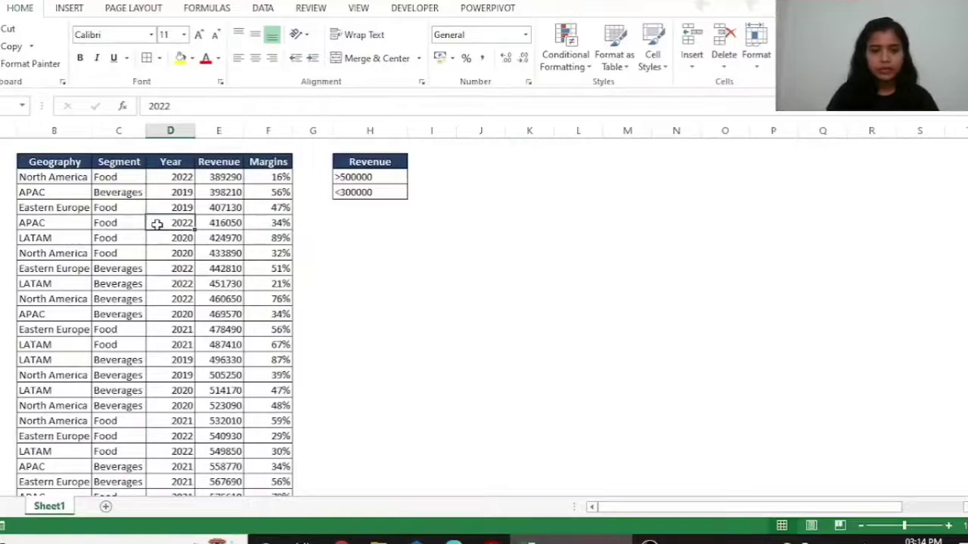
left_click(262, 9)
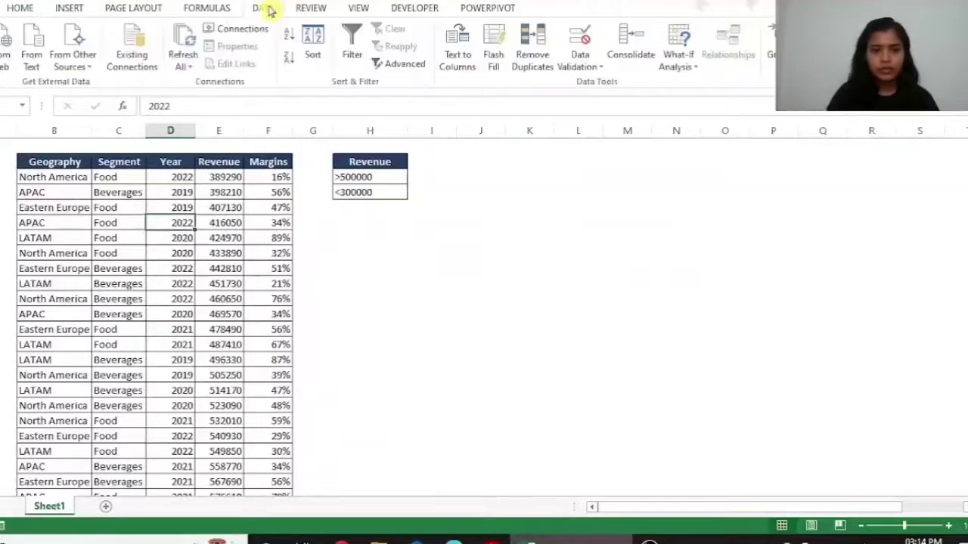
left_click(400, 63)
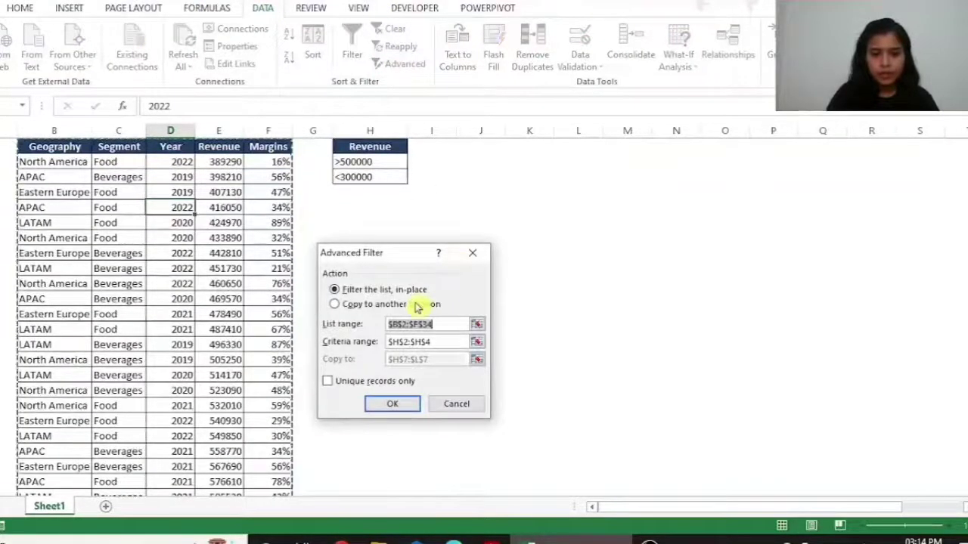
left_click(416, 306)
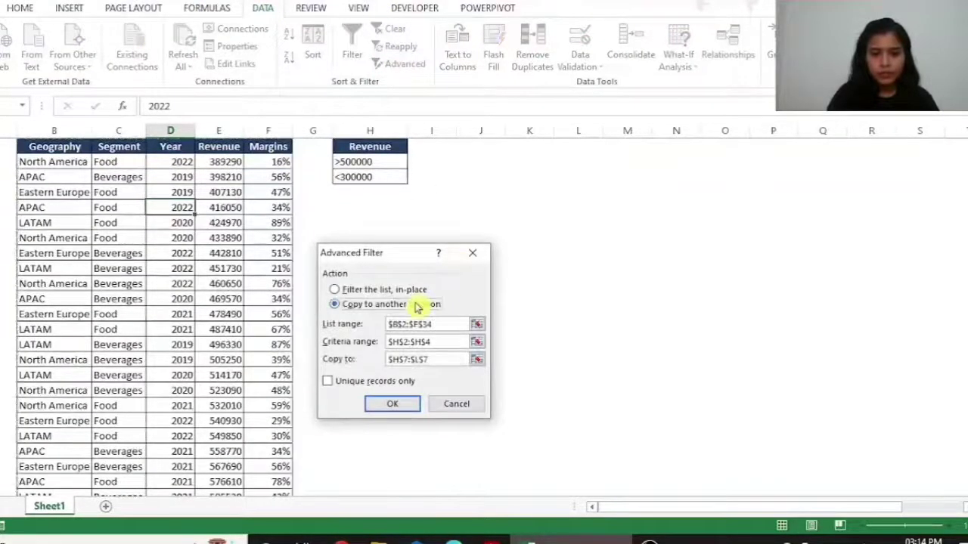
left_click(453, 342)
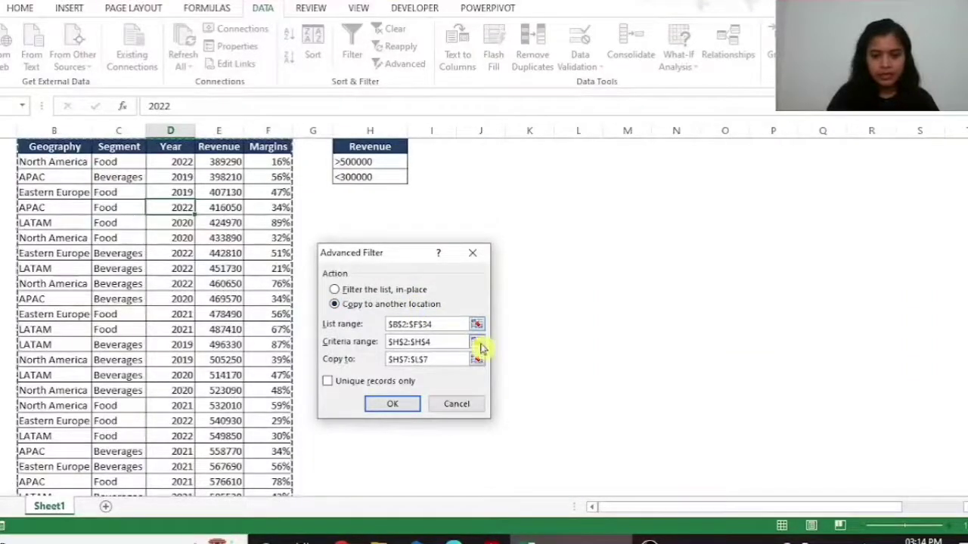
left_click(476, 341)
left_click_drag(353, 147, 360, 173)
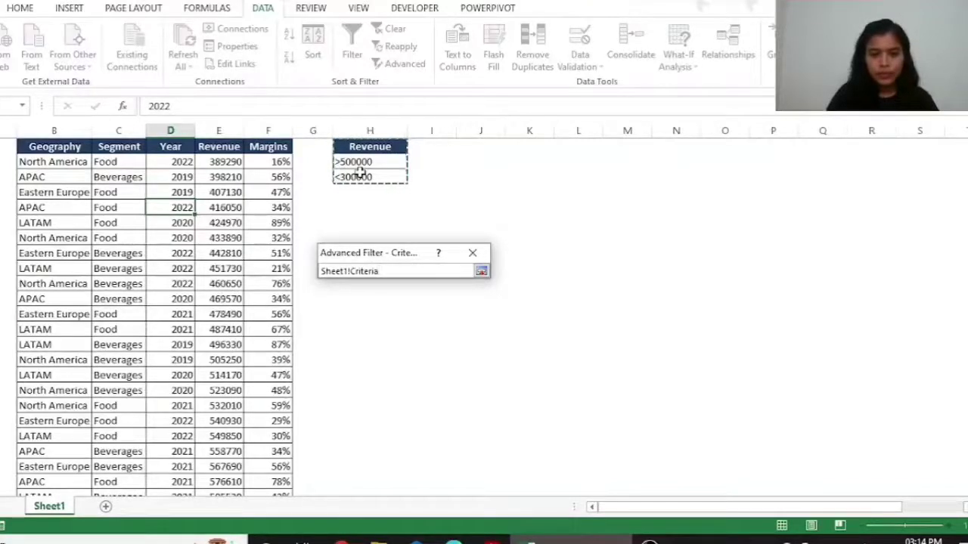
key("Return")
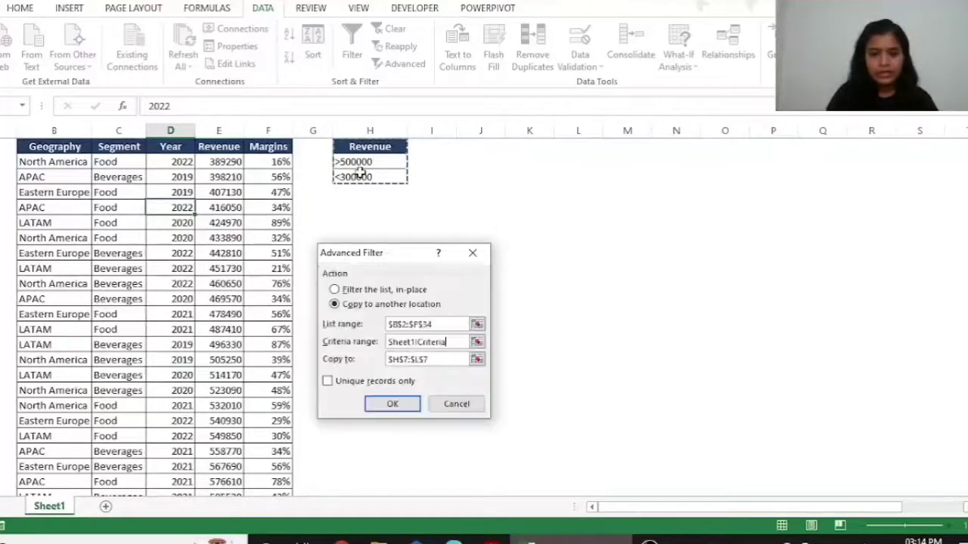
Set the copy destination to cell H7 and run the Advanced Filter
left_click(476, 359)
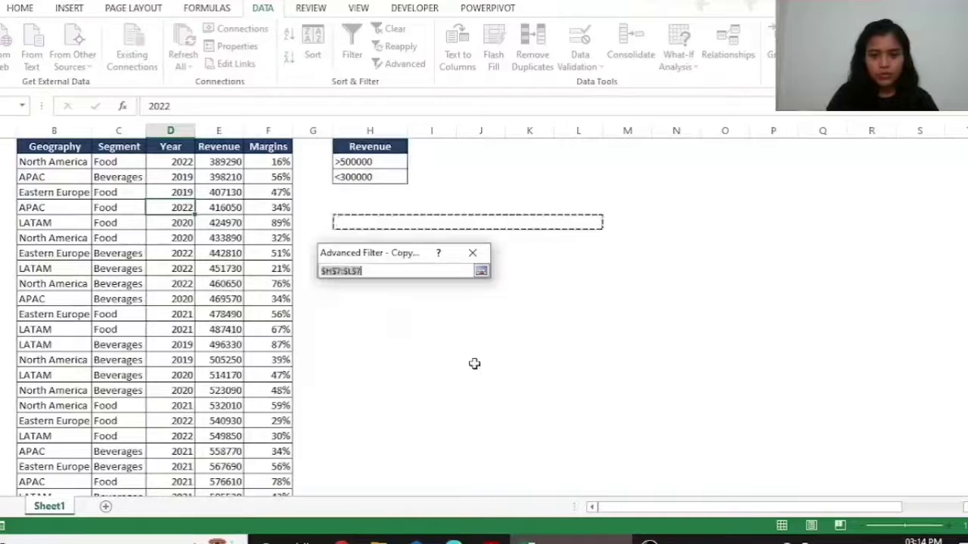
left_click(350, 220)
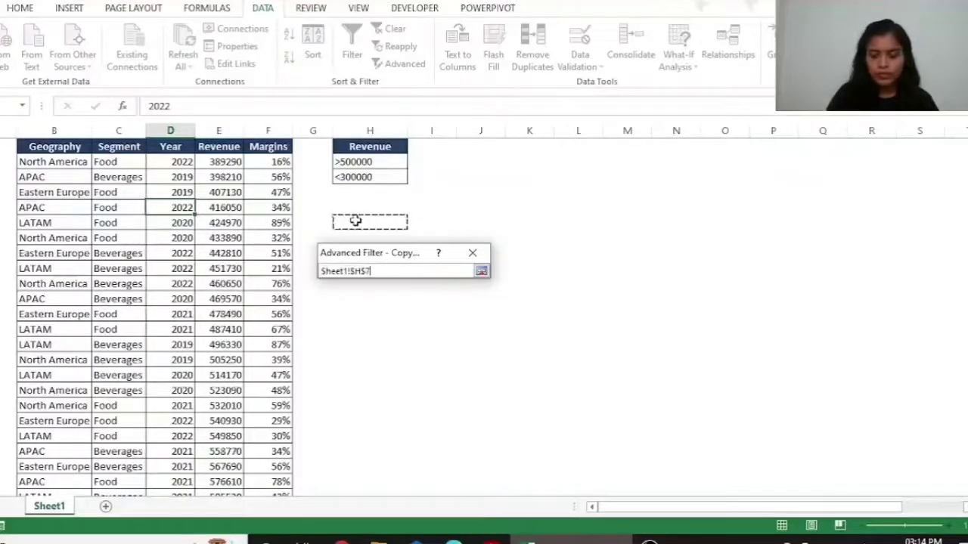
key("Return")
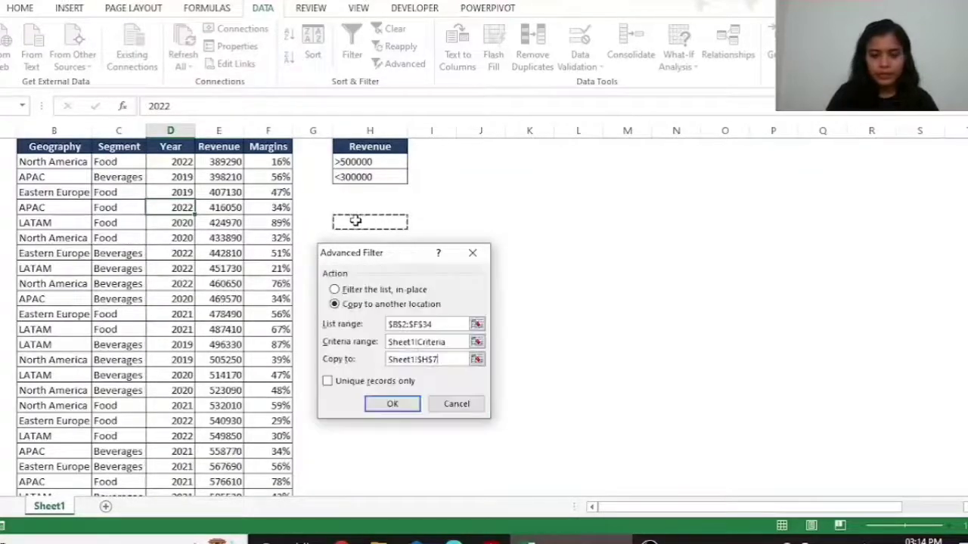
left_click(406, 407)
Examine the extracted records' Revenue values against the >500000 or <300000 criteria
left_click(492, 328)
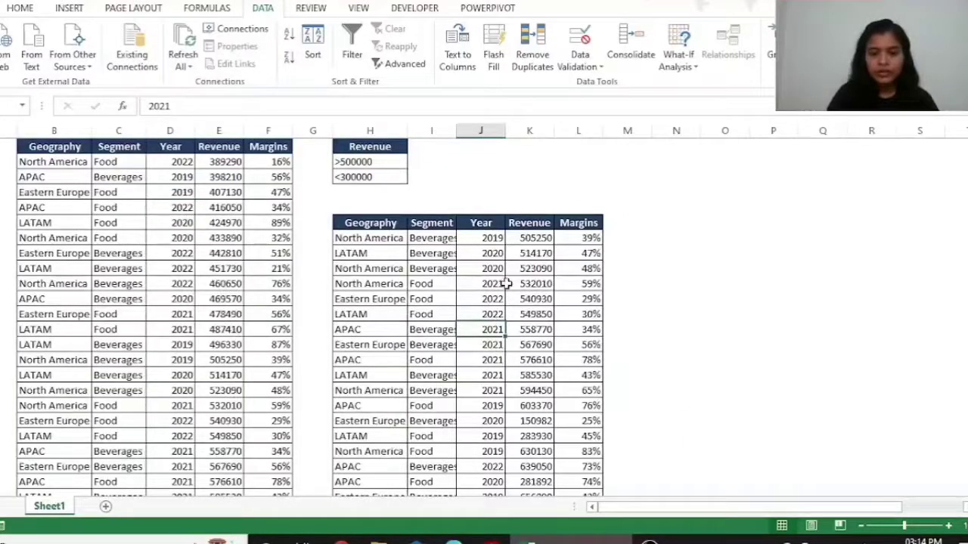
left_click(543, 267)
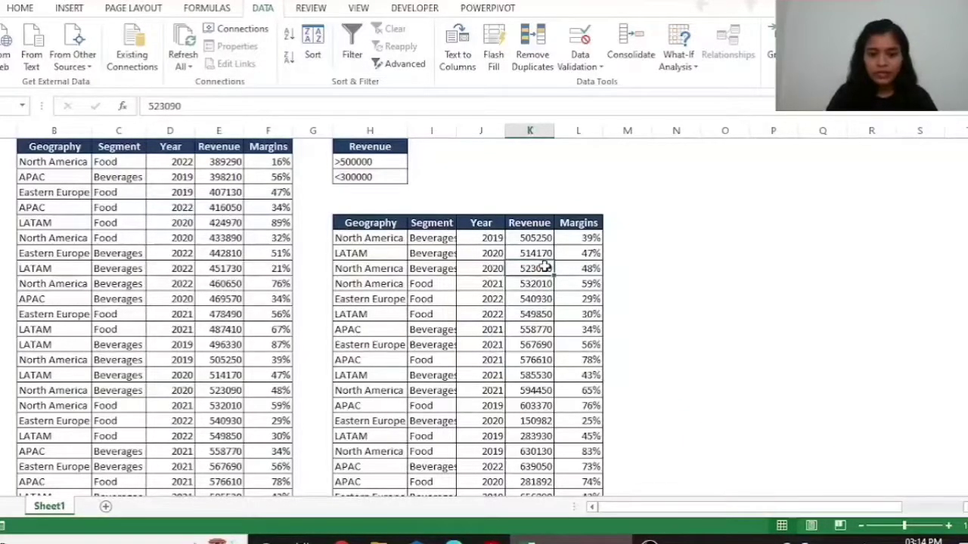
left_click(543, 330)
key("Down")
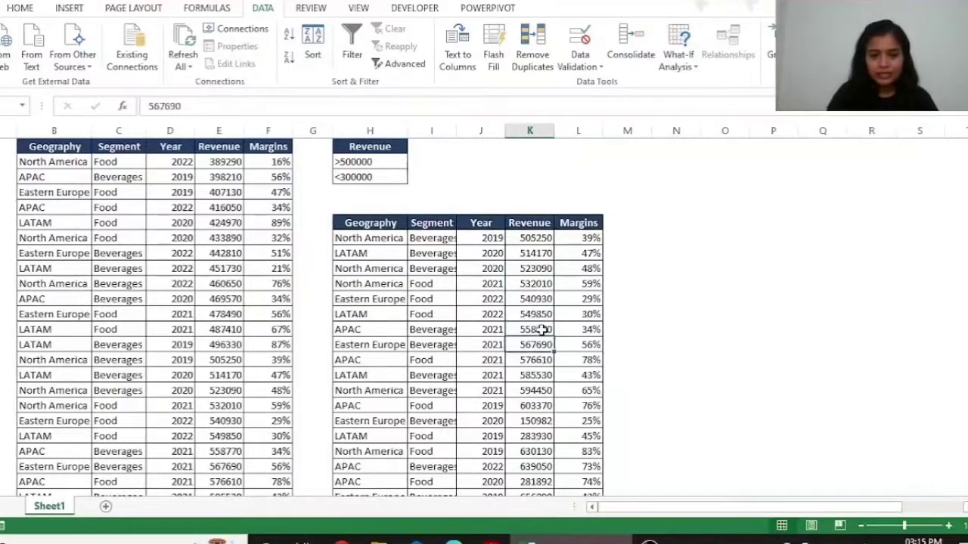
key("Down")
key("Down")
key("Down")
key("Down")
key("Down")
key("Down")
key("Down")
key("Down")
key("Down")
key("Down")
key("Down")
key("Down")
key("Down")
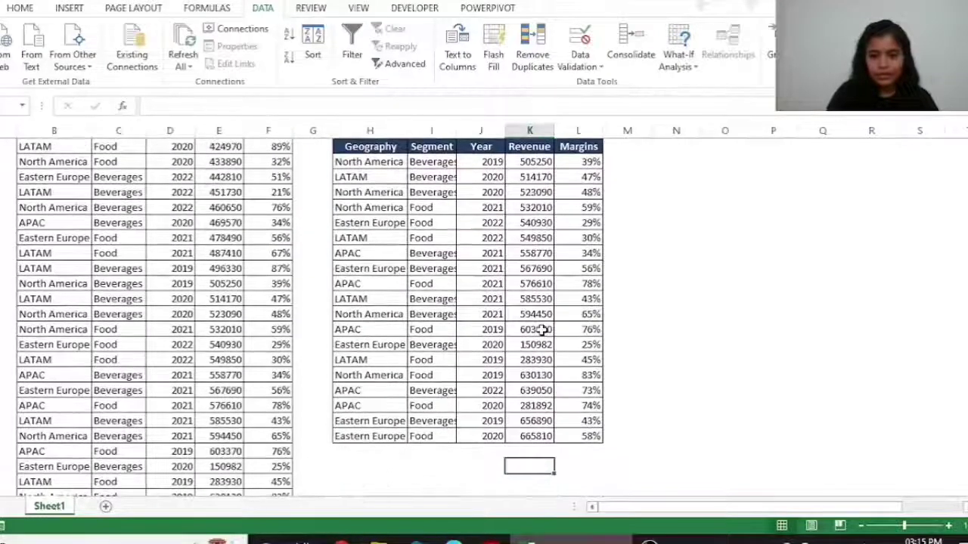
key("Up")
key("Up")
key("Up")
key("Up")
key("Up")
key("Up")
key("Up")
key("Up")
key("Up")
key("Up")
key("Up")
key("Up")
key("Up")
key("Up")
key("Up")
key("Up")
key("Up")
key("Up")
key("Up")
key("Up")
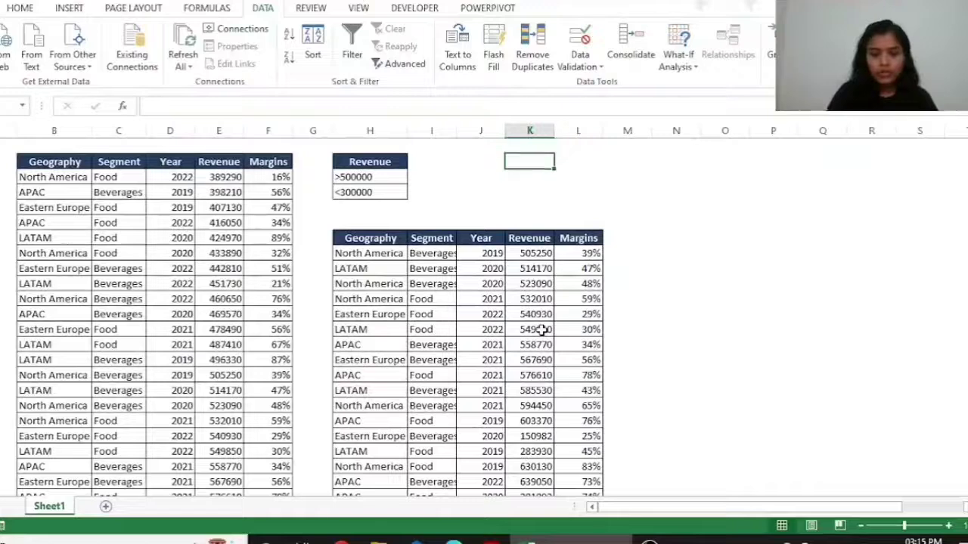
key("Down")
key("Down")
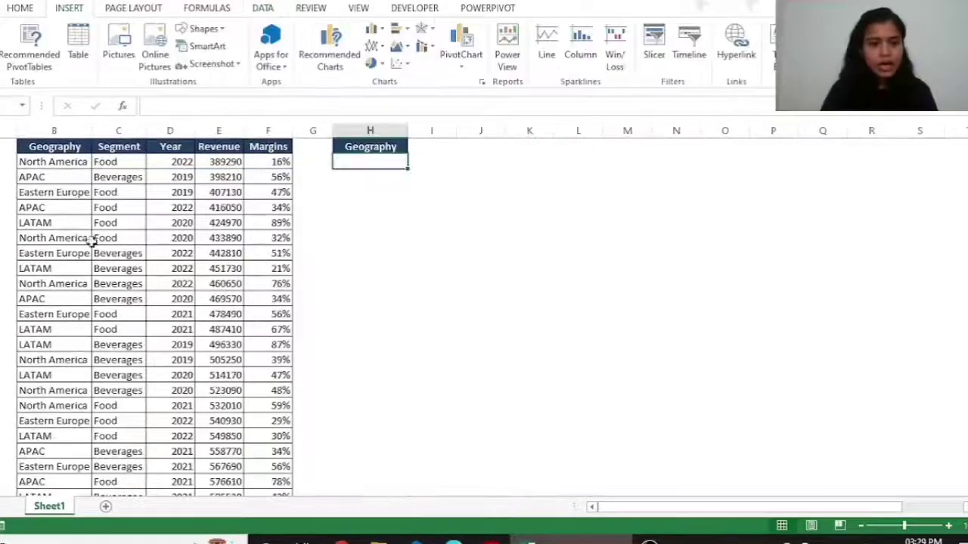
Review the Geography entries in the data table and enter the wildcard criterion *eastern* under the Geography header in H3
left_click(92, 222)
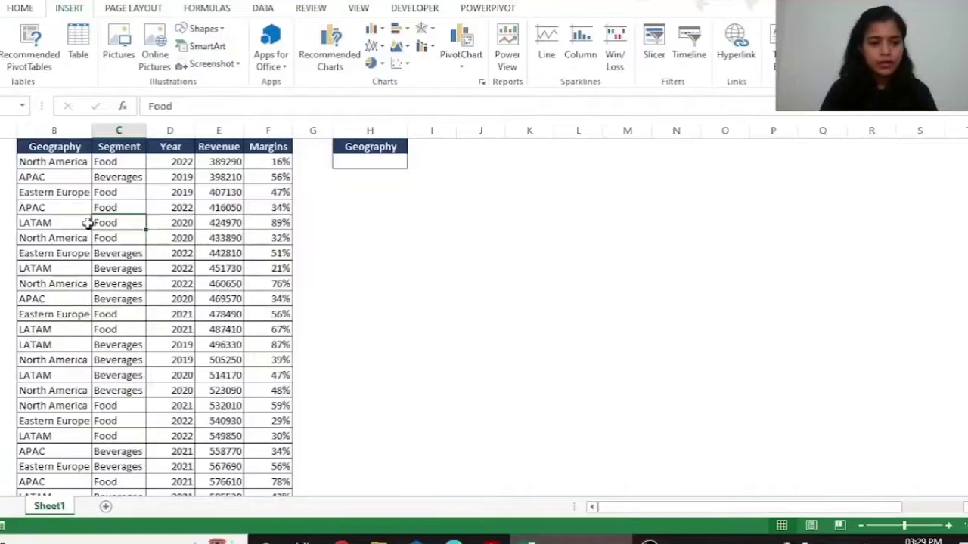
left_click(61, 158)
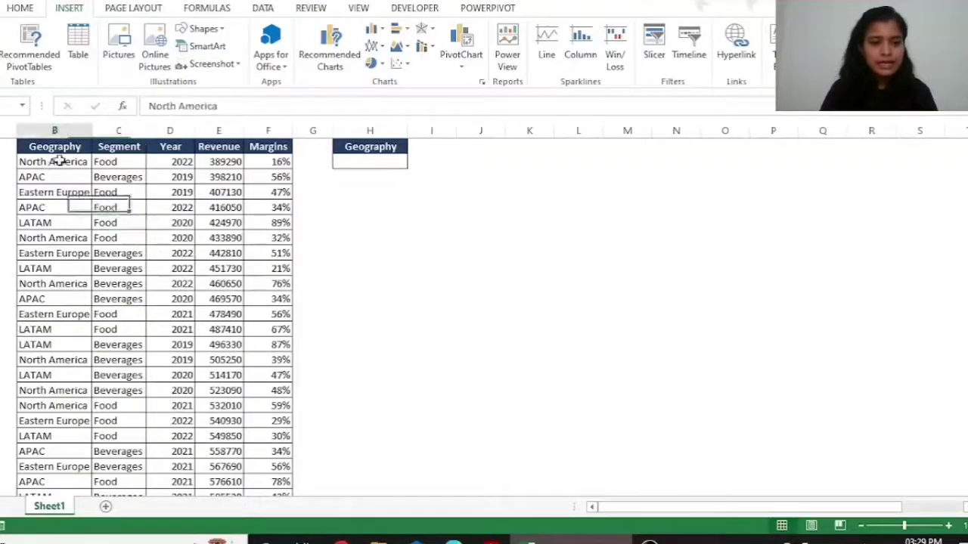
left_click(62, 206)
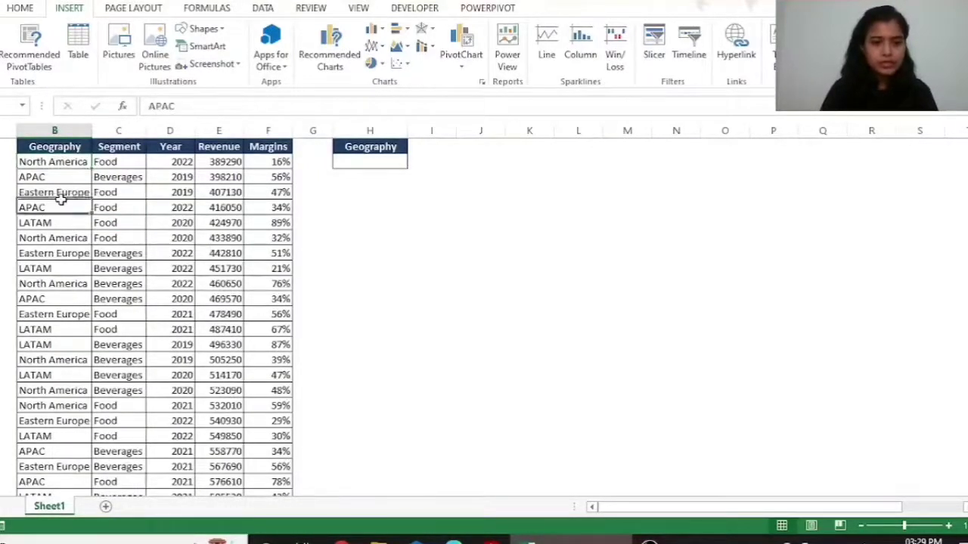
left_click(372, 160)
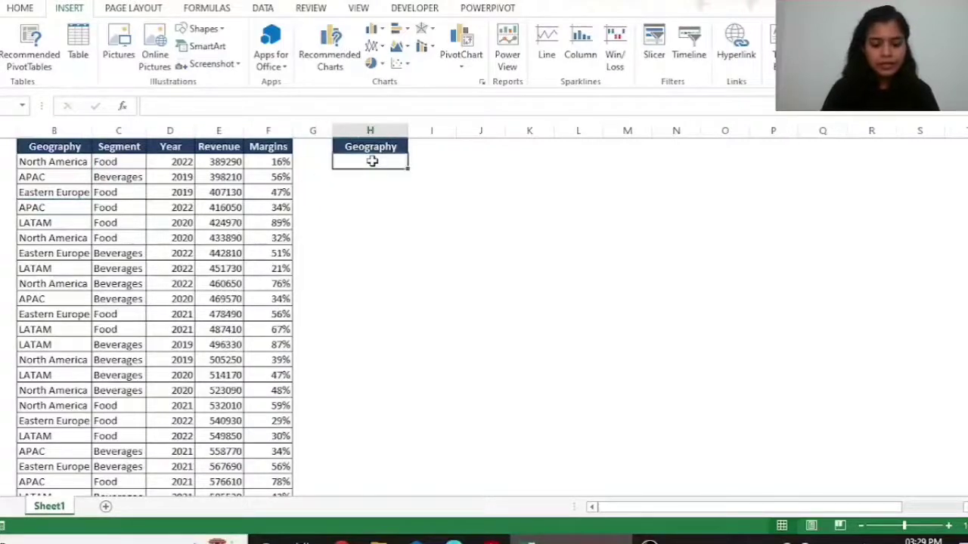
type("*e")
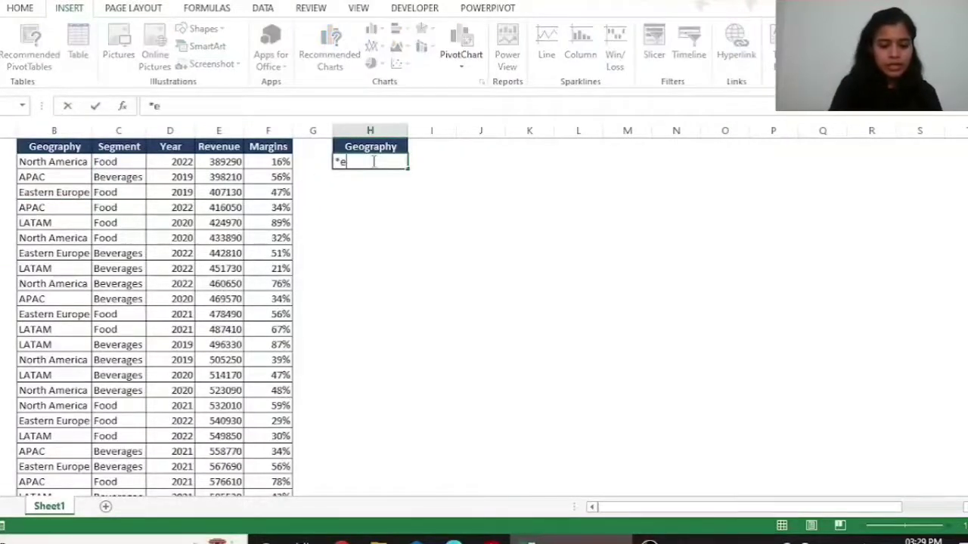
type("astern*")
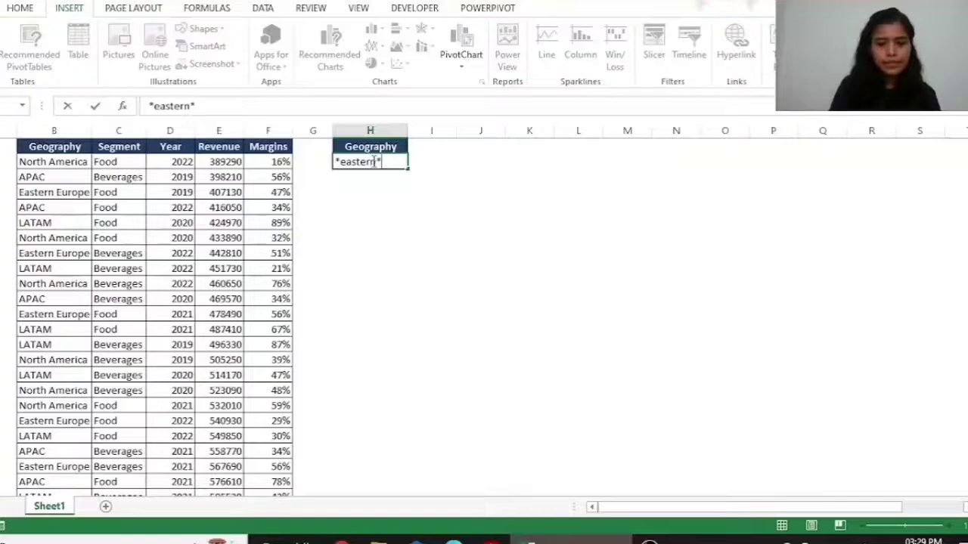
key("ctrl+Return")
left_click(378, 200)
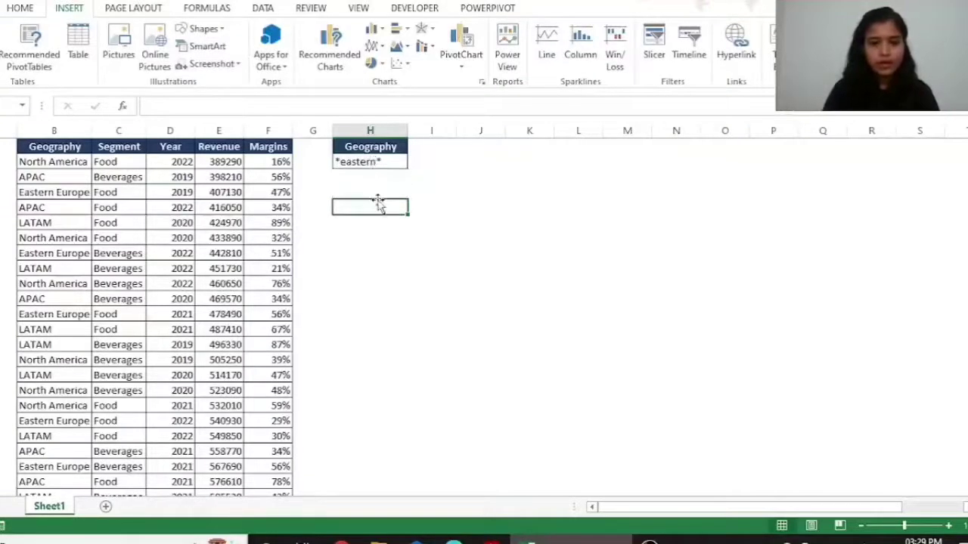
Start an Advanced Filter copying to another location, with list range B2:F34 and the Geography criteria range H2:H3
left_click(201, 206)
left_click(261, 9)
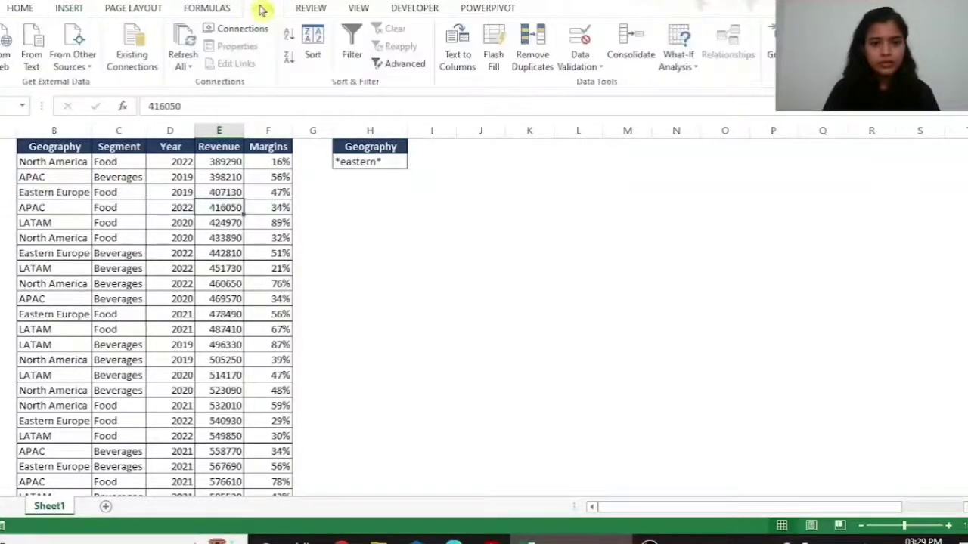
left_click(405, 63)
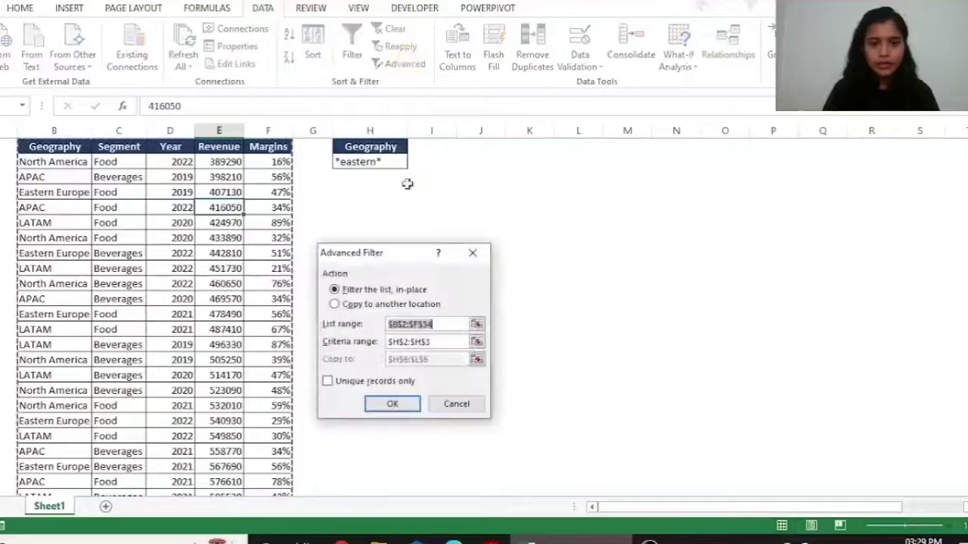
left_click(400, 304)
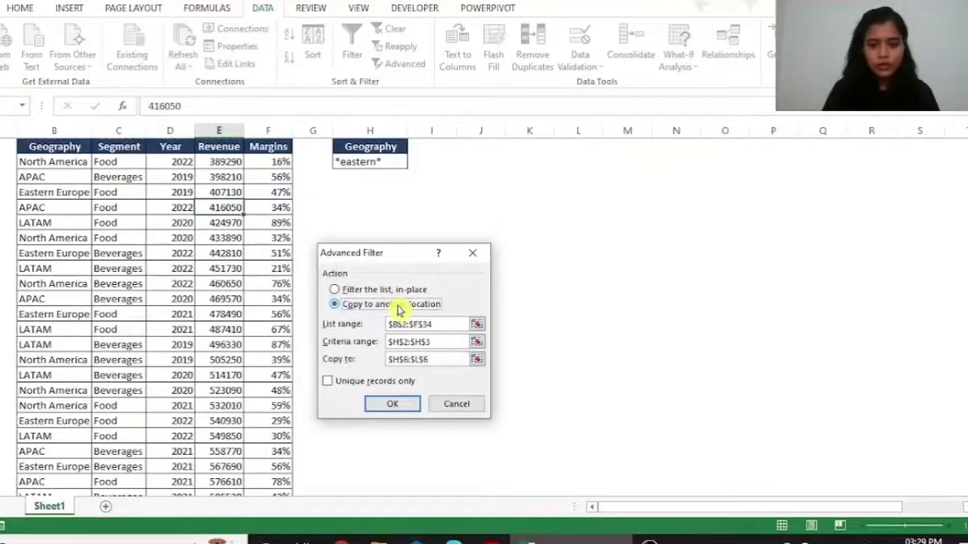
left_click(477, 324)
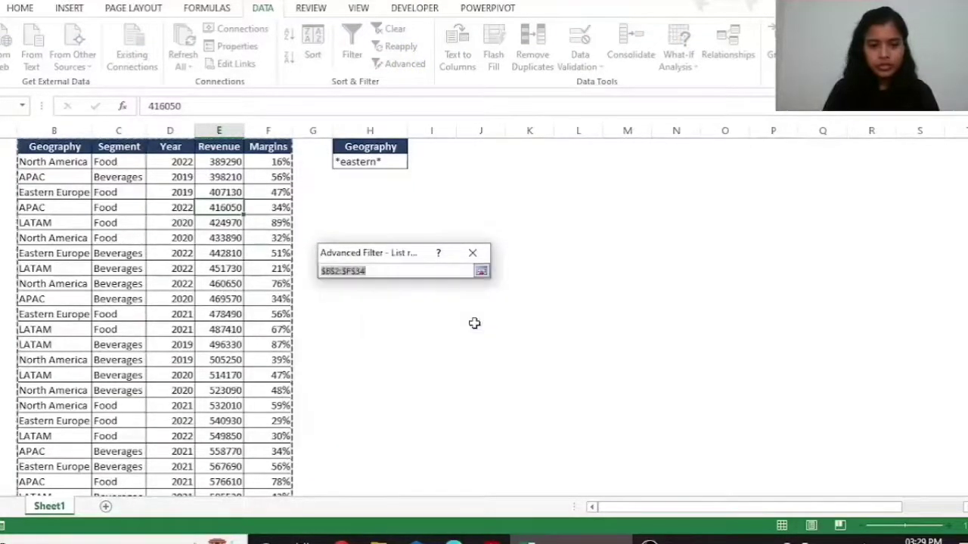
key("Return")
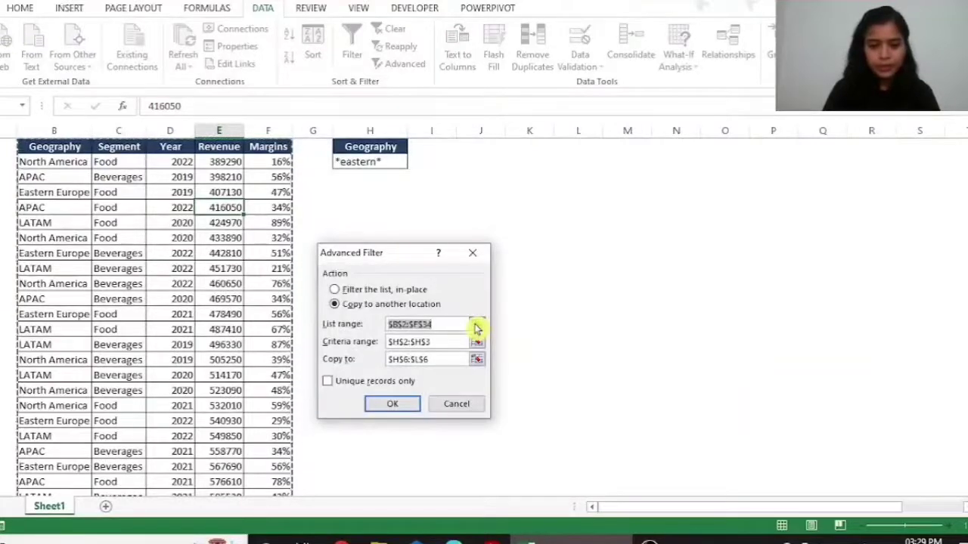
left_click(478, 342)
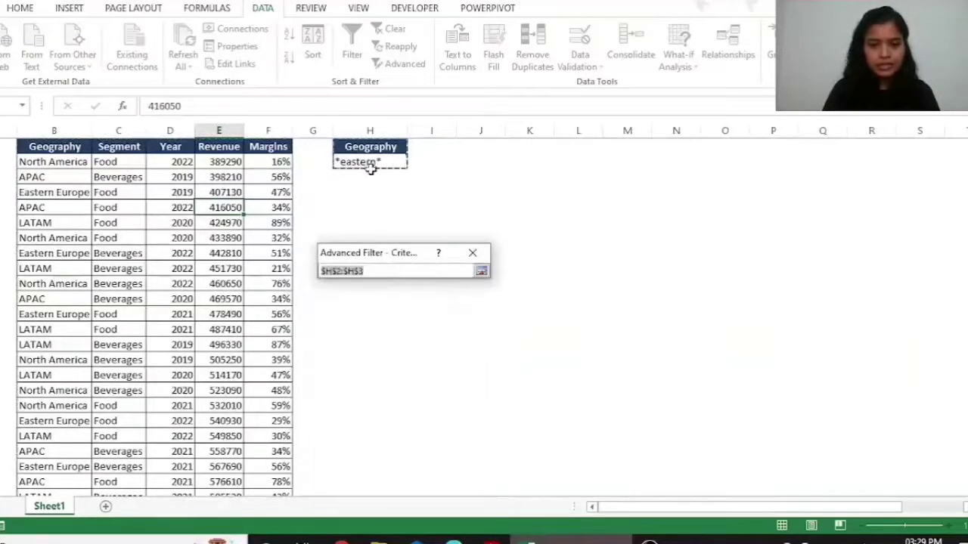
key("Return")
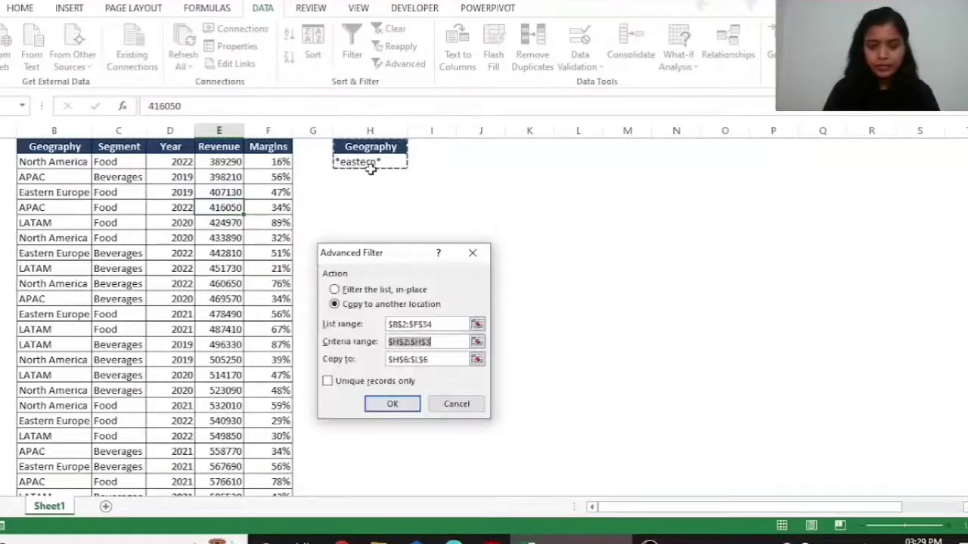
Set the copy destination to cell H6, run the Advanced Filter and check the Geography values of the extracted records
left_click(477, 360)
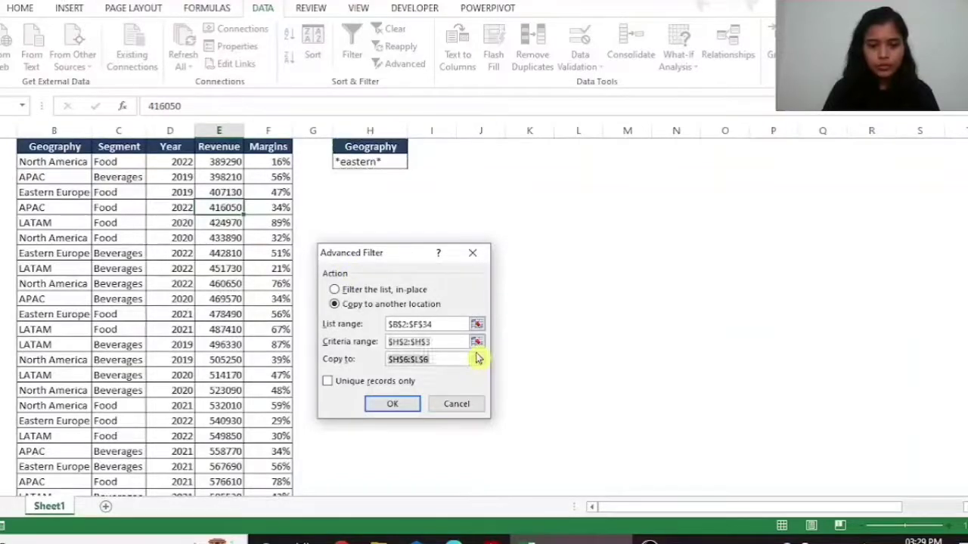
left_click(354, 204)
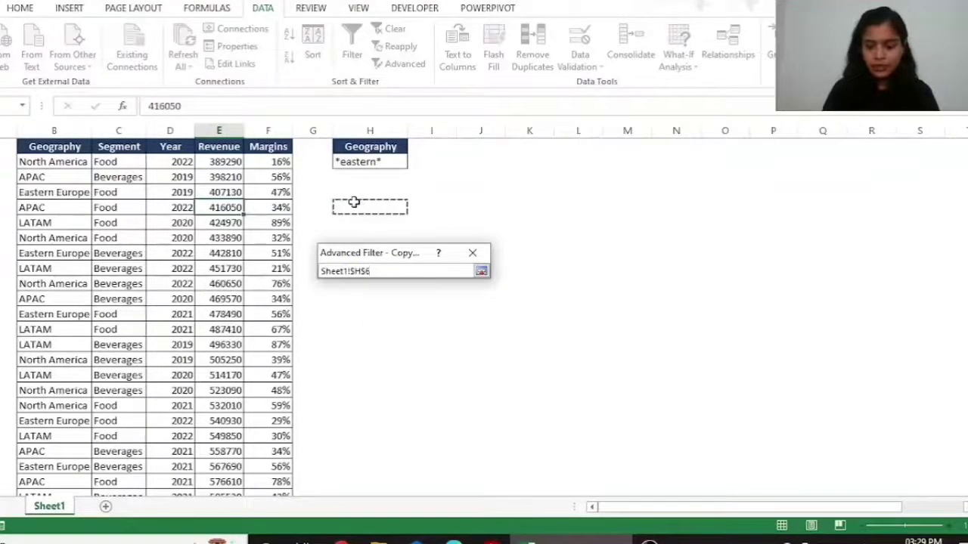
key("Return")
left_click(383, 403)
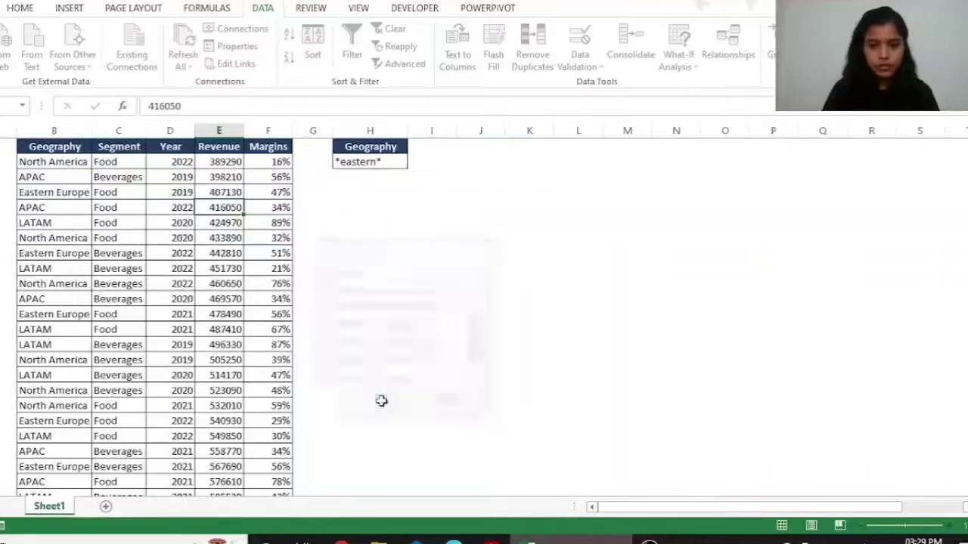
left_click(354, 297)
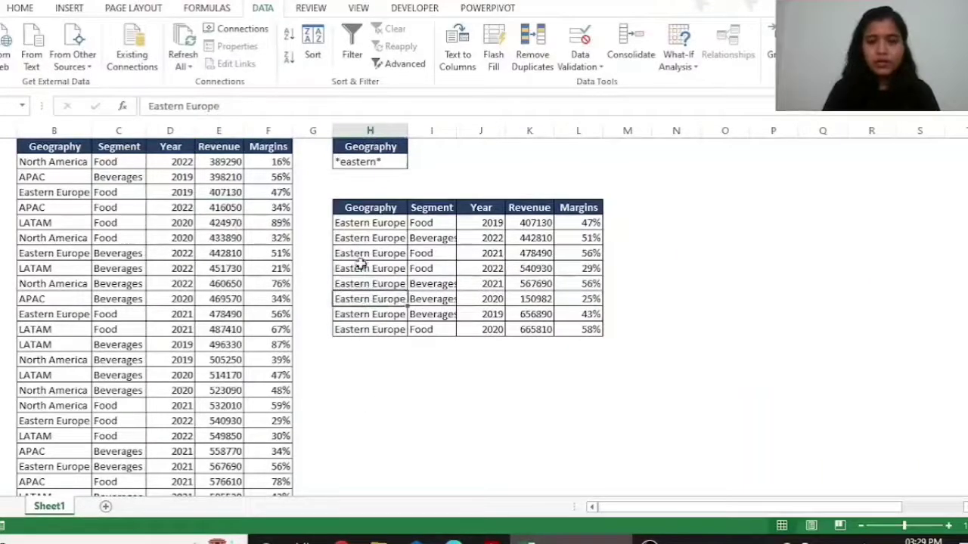
left_click(362, 266)
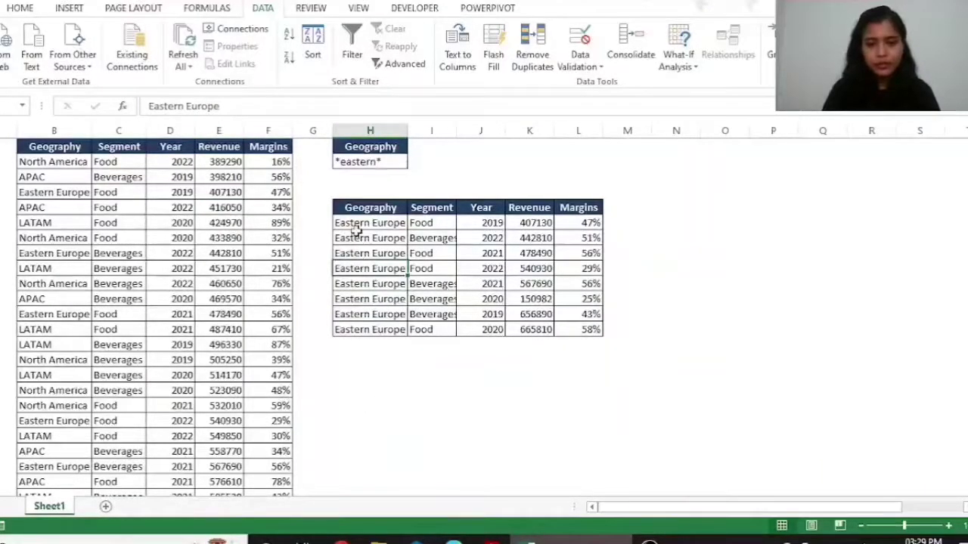
Review the extracted Geography values, the Data sheet's sales table and its Year 2021 criteria range in H2:H3
left_click(357, 236)
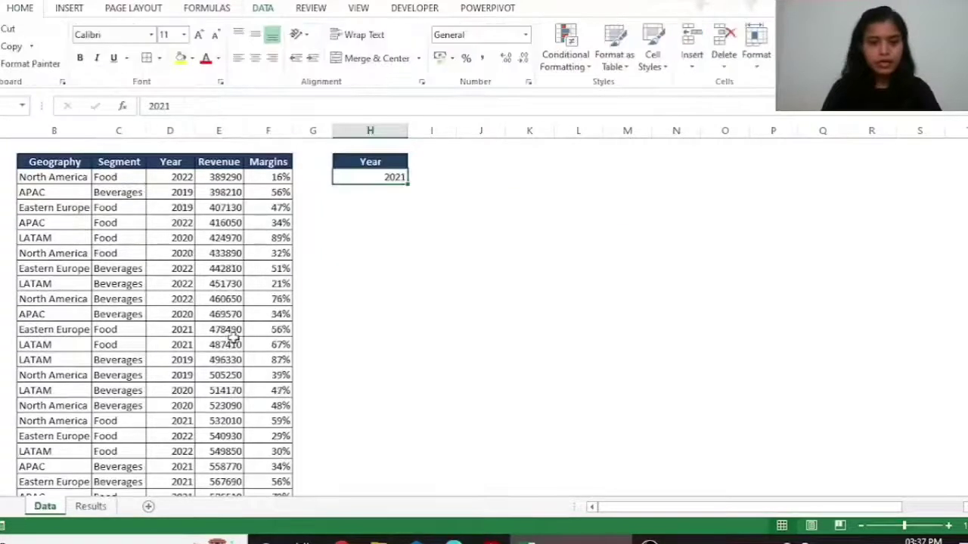
left_click(174, 237)
left_click(347, 208)
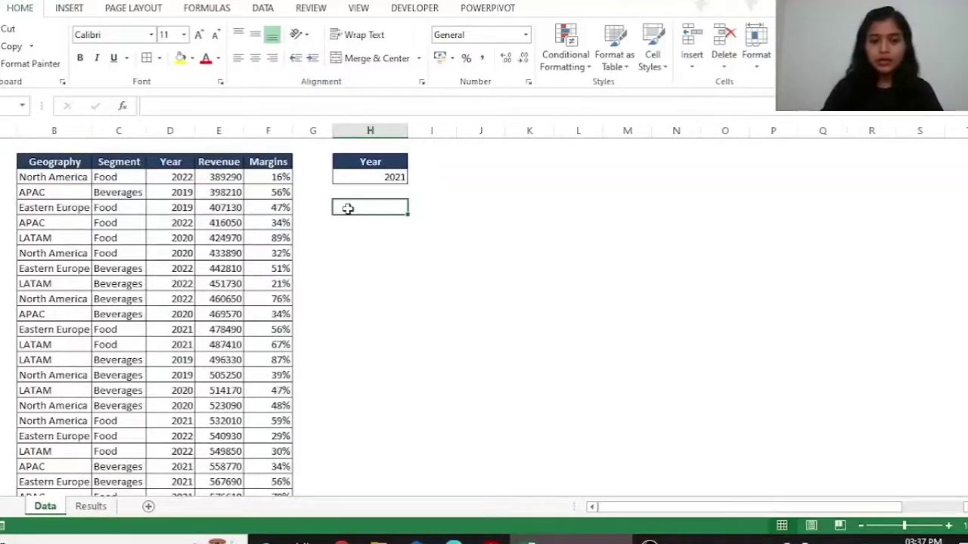
left_click(371, 167)
key("ctrl+shift+Down")
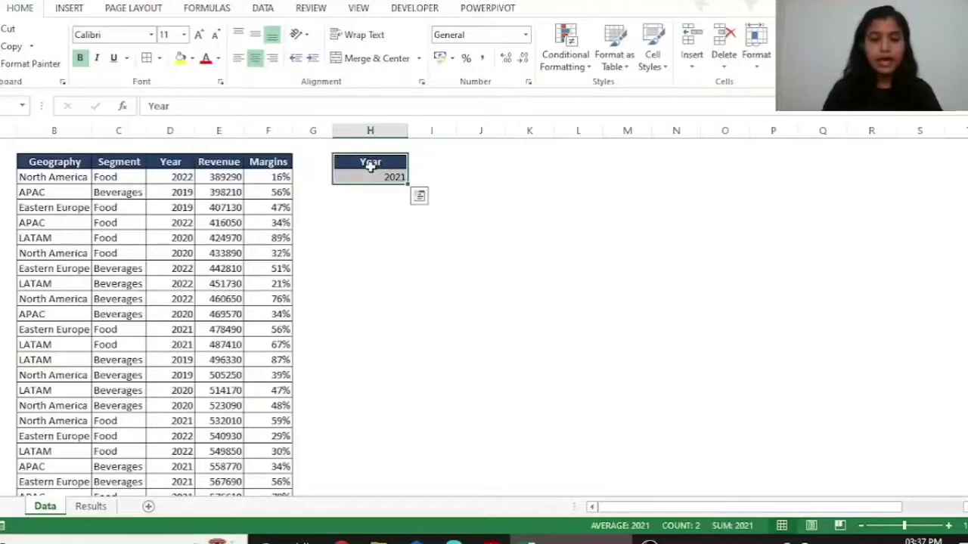
left_click(206, 222)
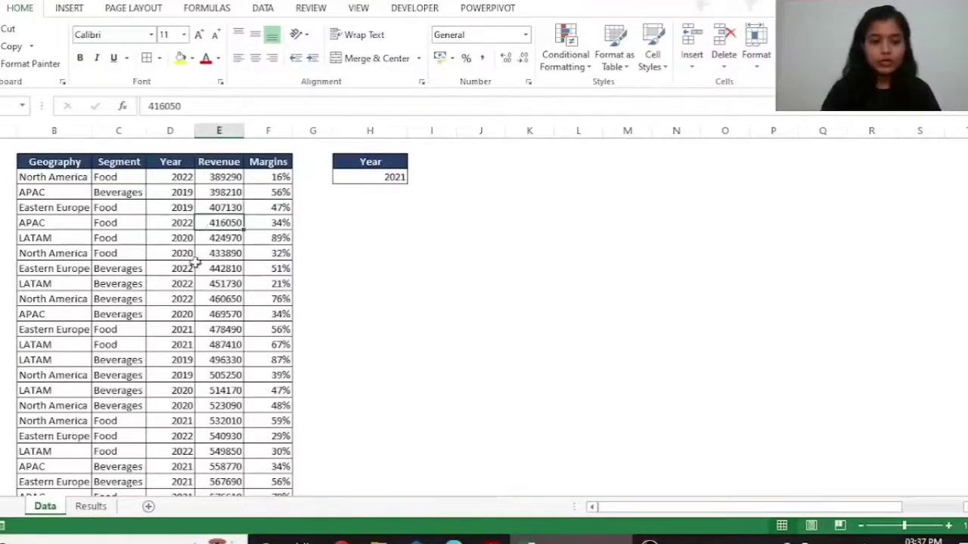
From an empty cell on the Results sheet, start an Advanced Filter set to copy to another location
left_click(95, 506)
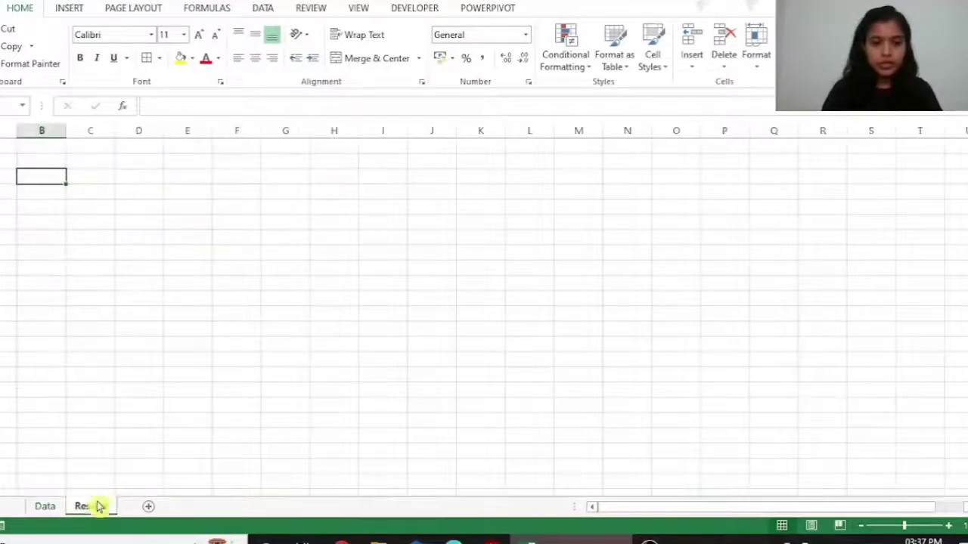
left_click(45, 217)
left_click(45, 192)
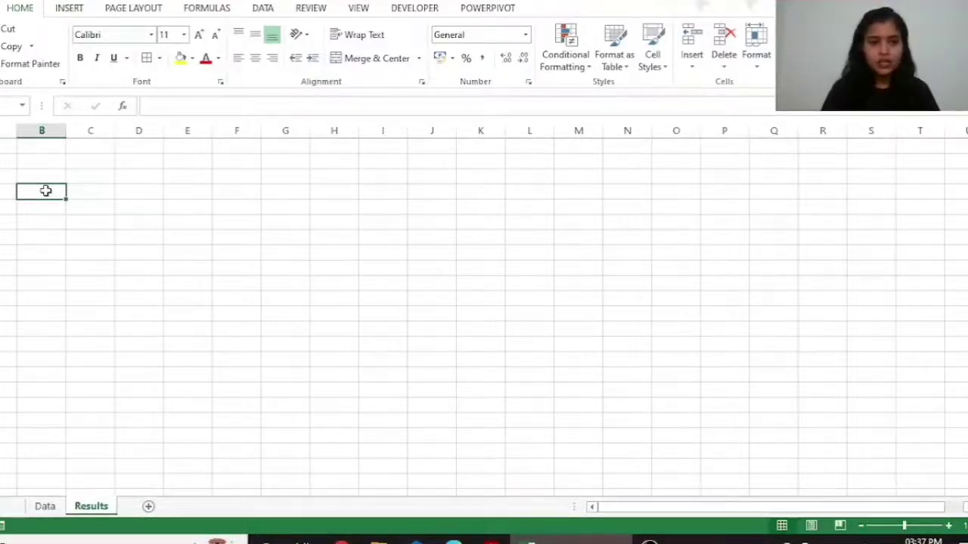
left_click(262, 7)
left_click(398, 63)
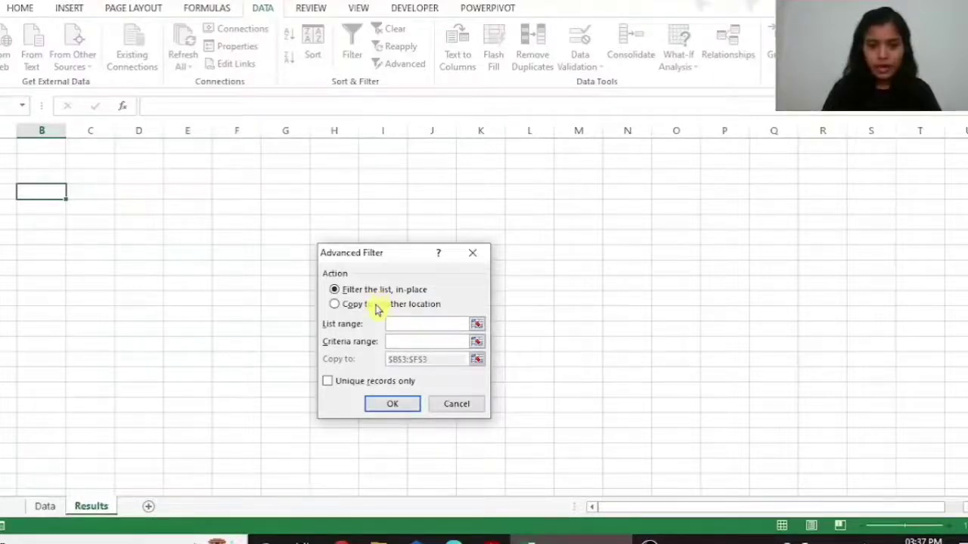
left_click(376, 304)
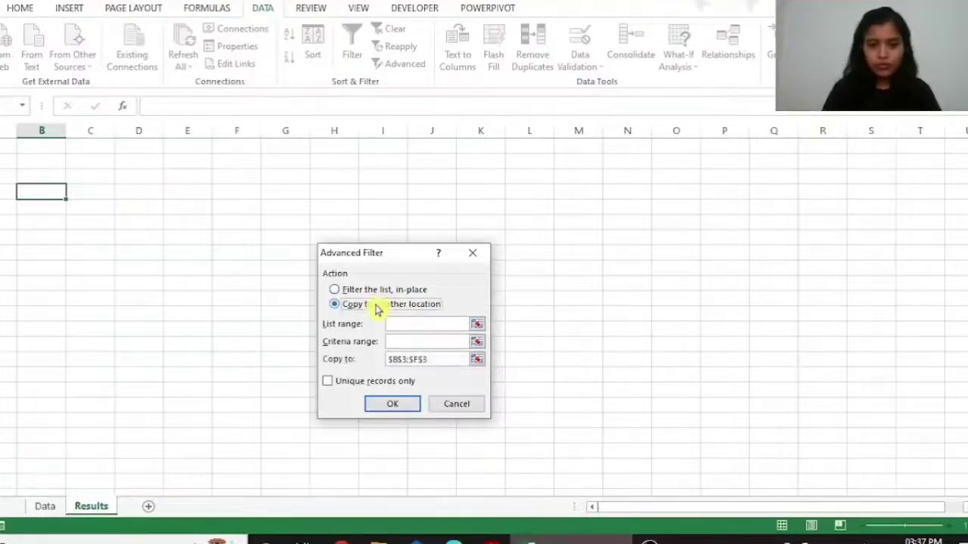
Set the filter's list range to the whole sales table on the Data sheet, B2:F34
left_click(477, 325)
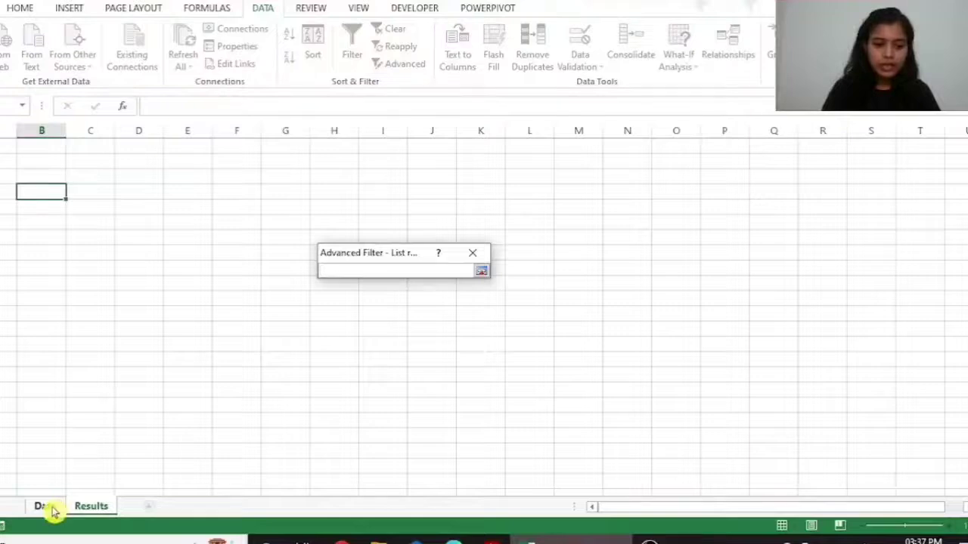
left_click(44, 507)
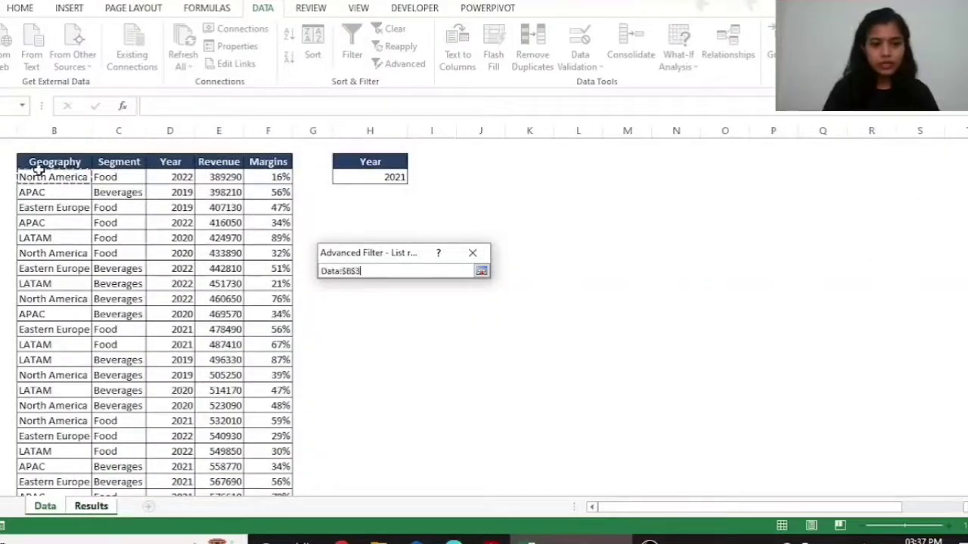
key("ctrl+shift+Right")
key("ctrl+shift+Down")
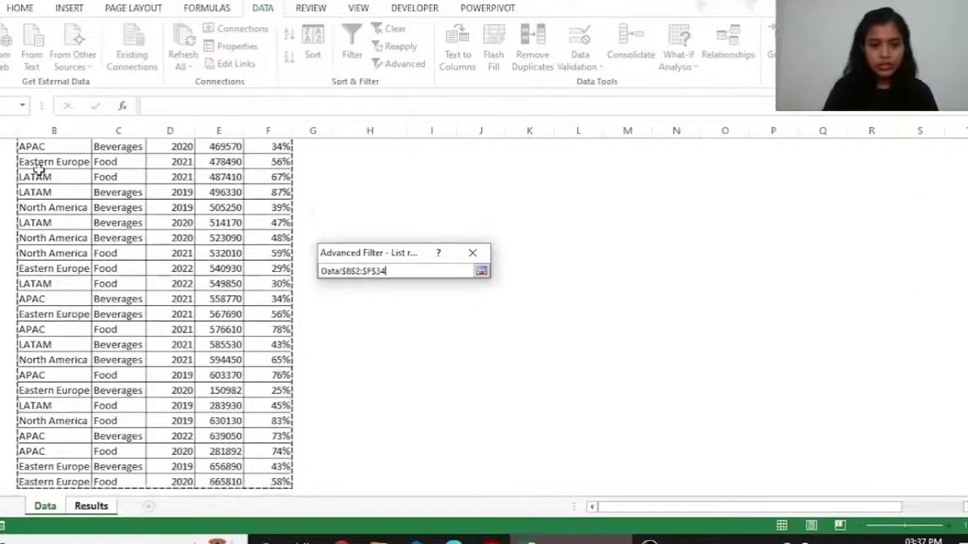
key("Return")
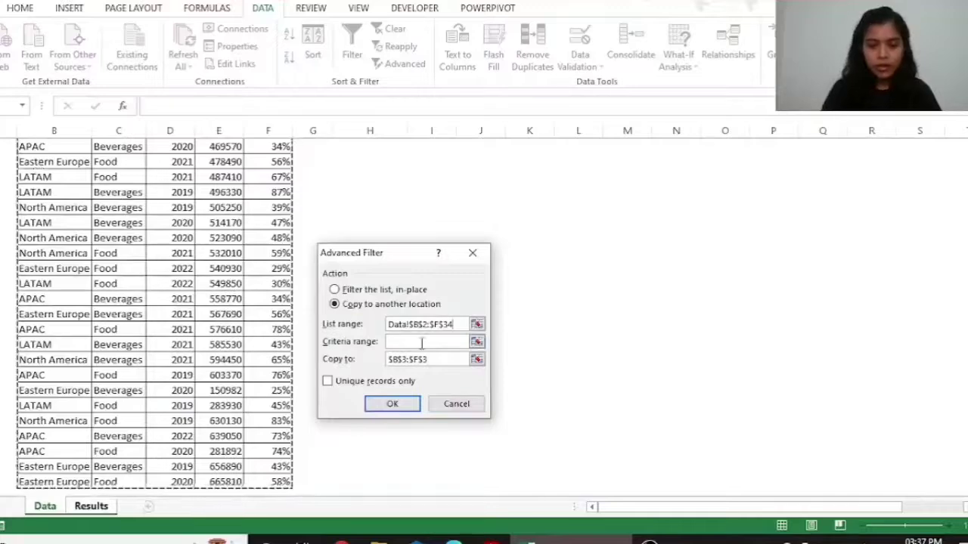
Set the criteria range to the Year header and its 2021 value in H2:H3 on the Data sheet
left_click(471, 342)
left_click(475, 343)
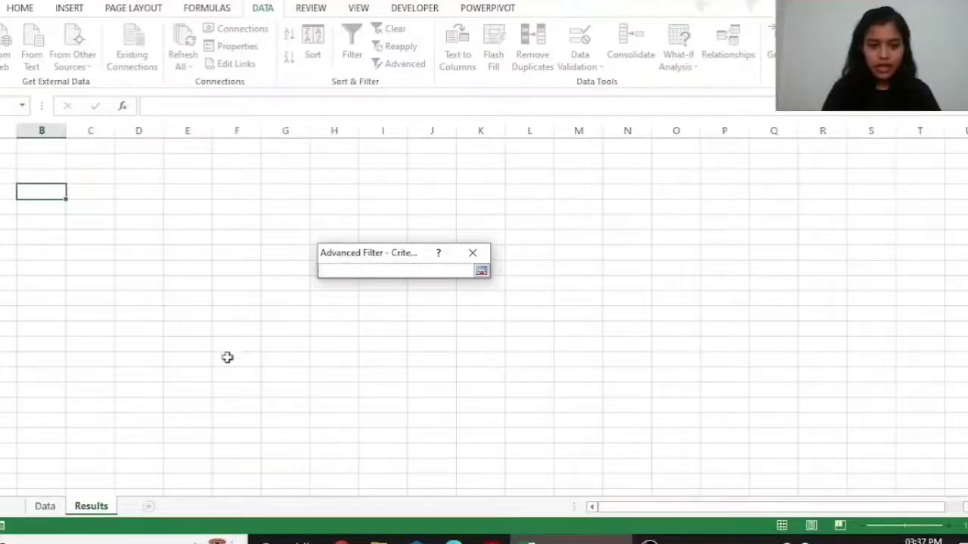
left_click(333, 189)
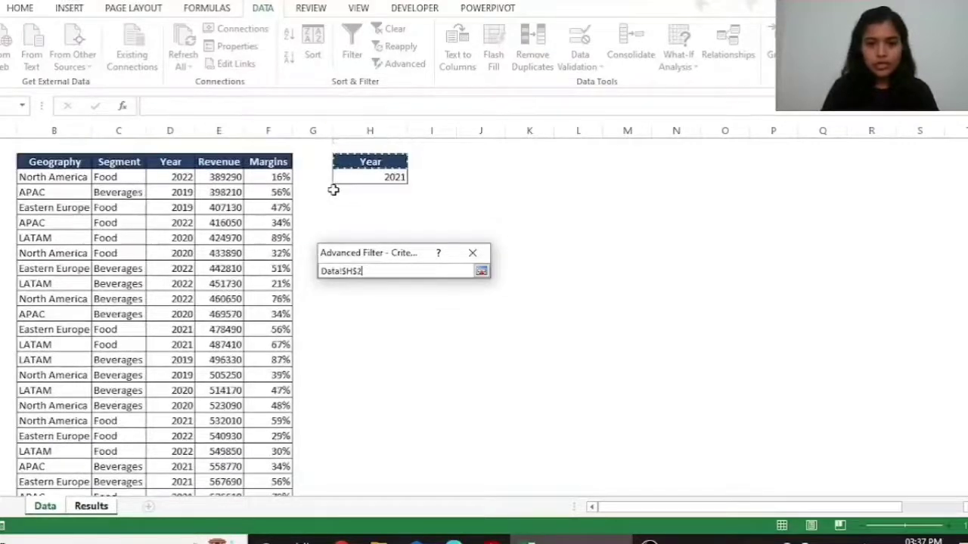
key("Return")
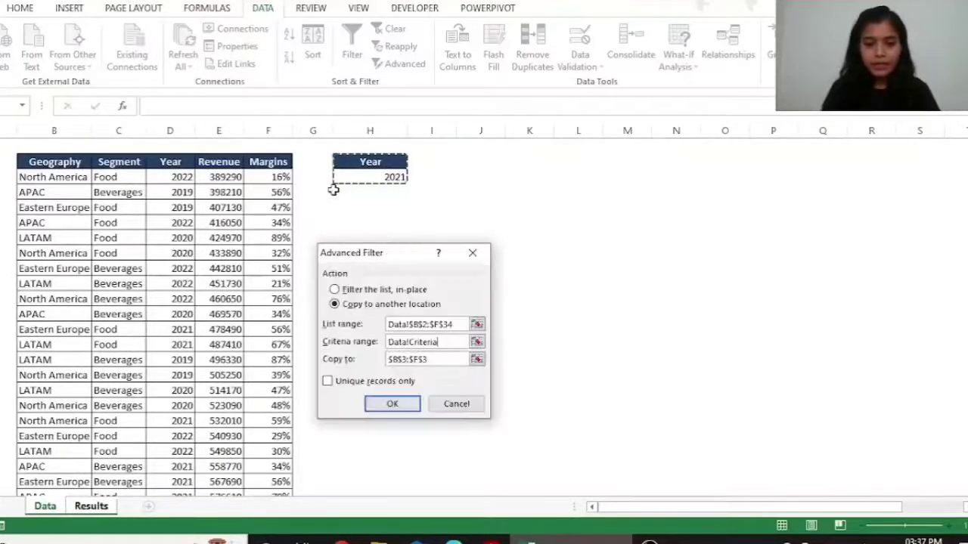
Set the copy destination to cell B3 on the Results sheet, run the filter and check the Year values of the extracted records
left_click(476, 359)
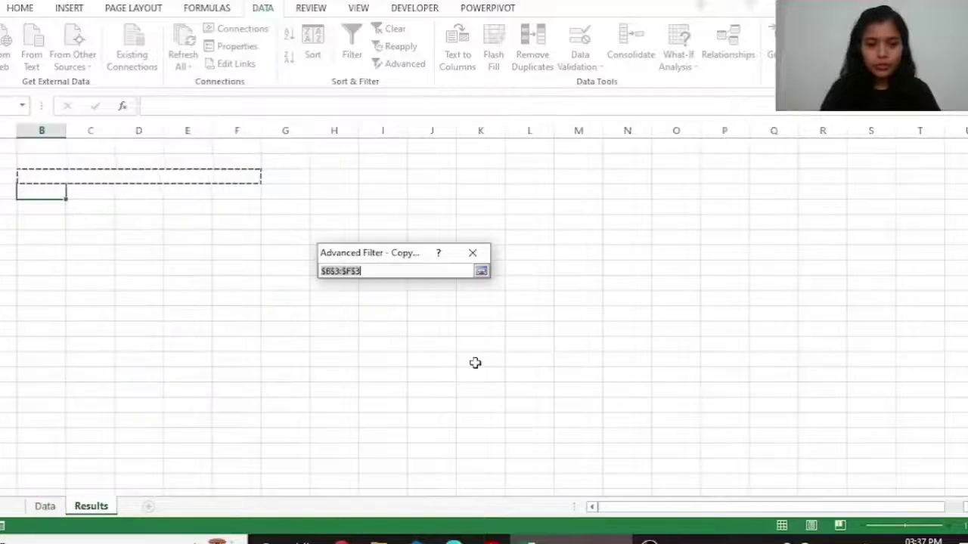
left_click(37, 177)
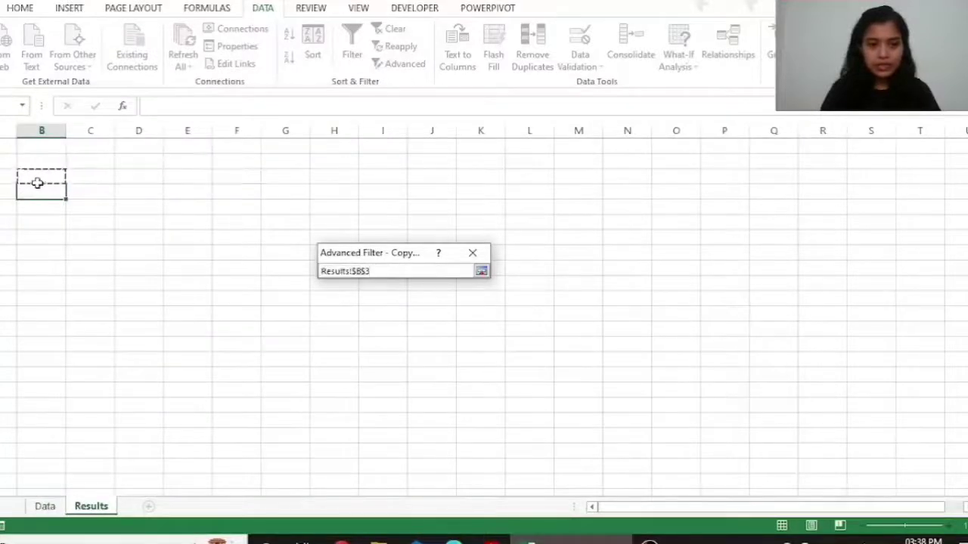
key("Return")
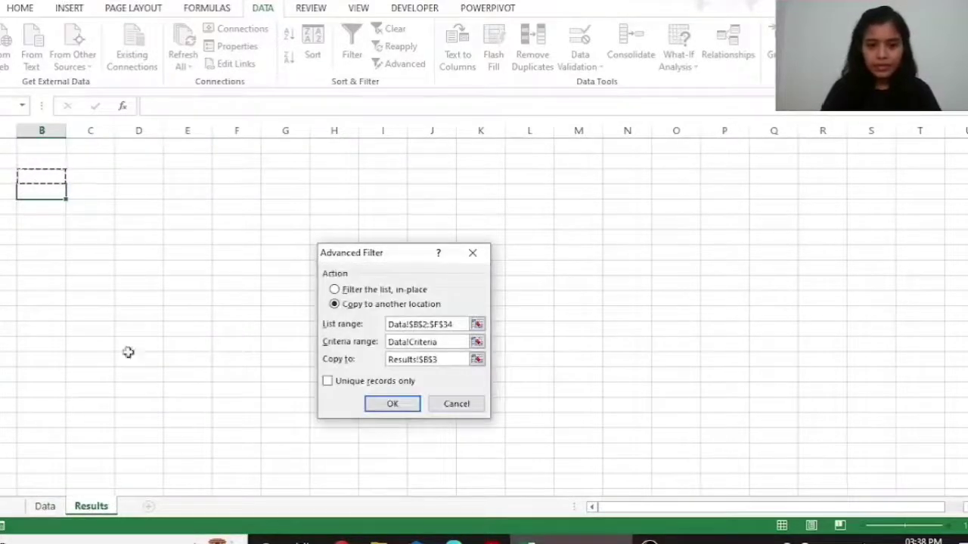
left_click(388, 405)
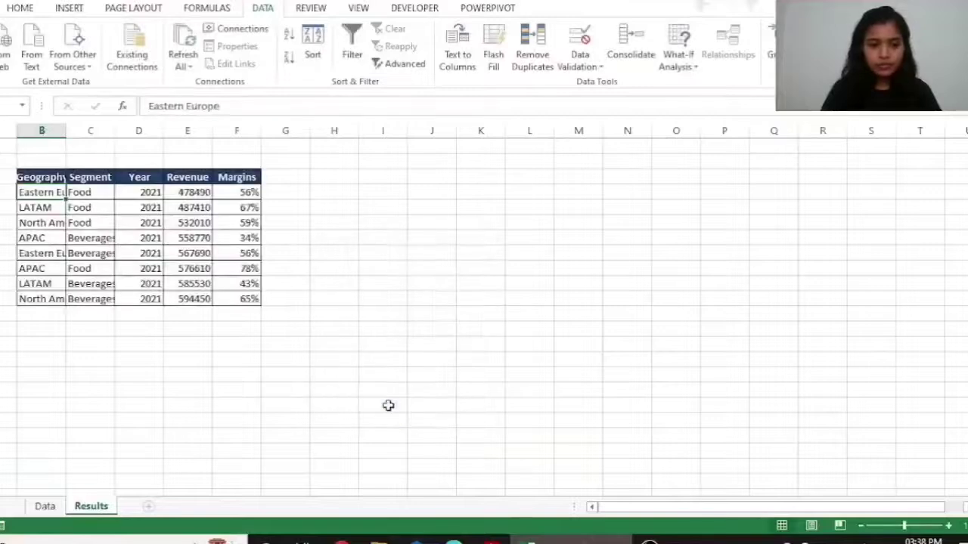
left_click(117, 190)
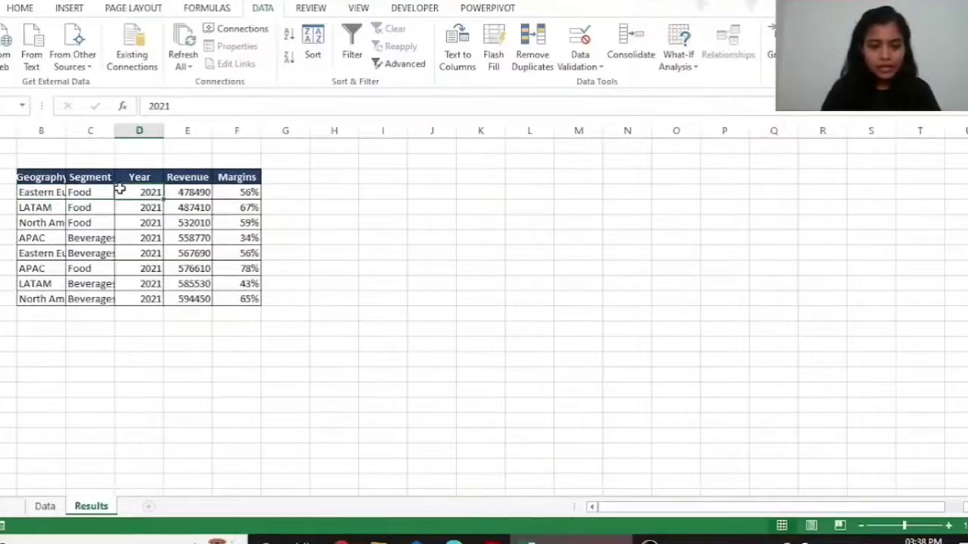
left_click(128, 219)
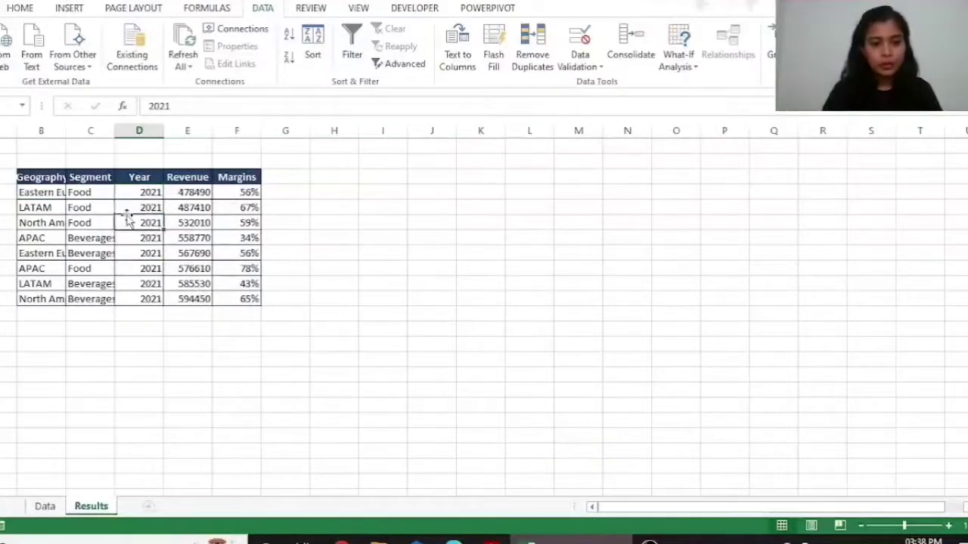
left_click(131, 259)
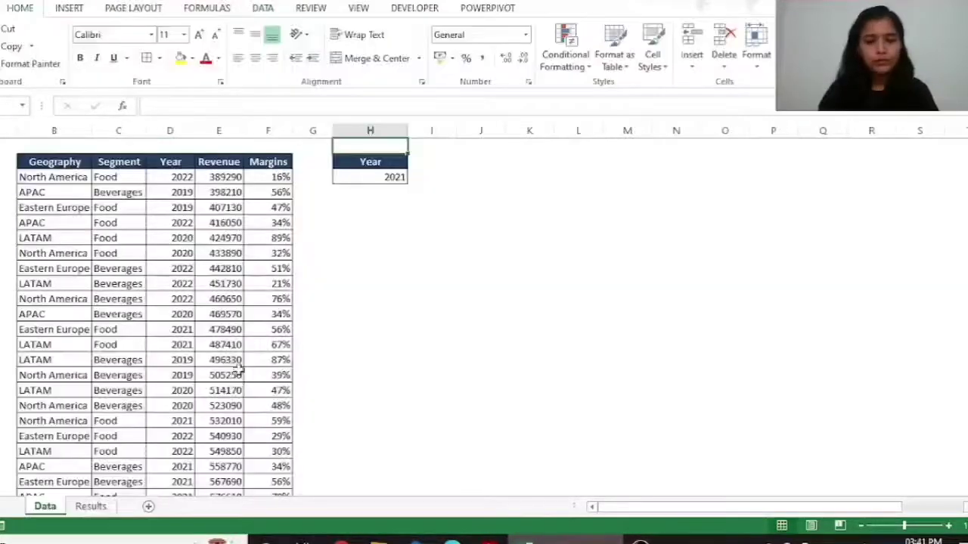
From the Geography column on the Data sheet, start an Advanced Filter for unique records only, copying to another location
left_click(184, 237)
left_click(184, 254)
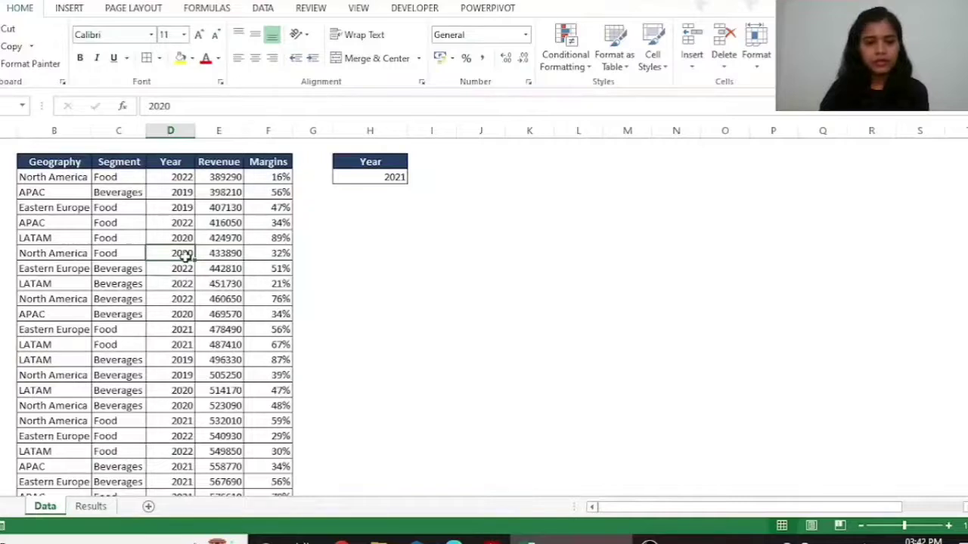
left_click(83, 224)
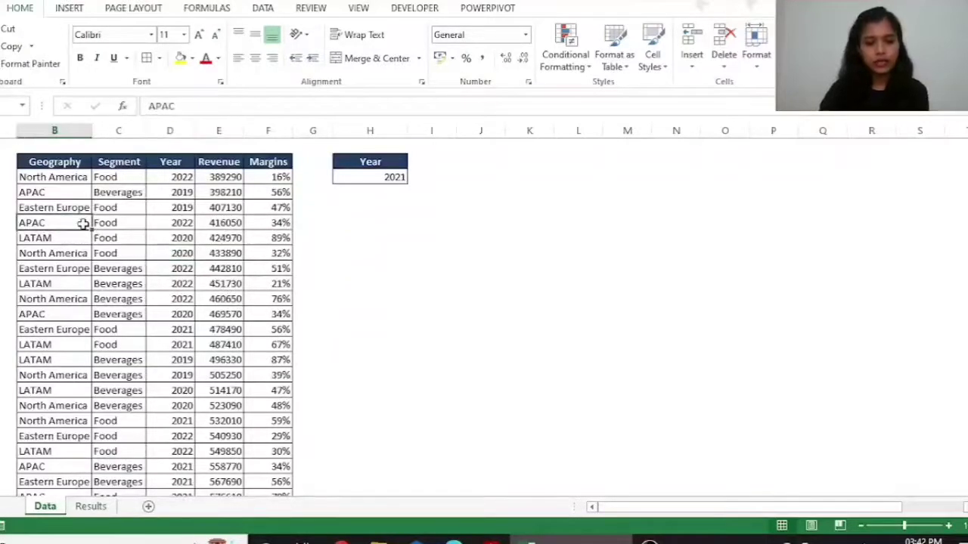
left_click(261, 9)
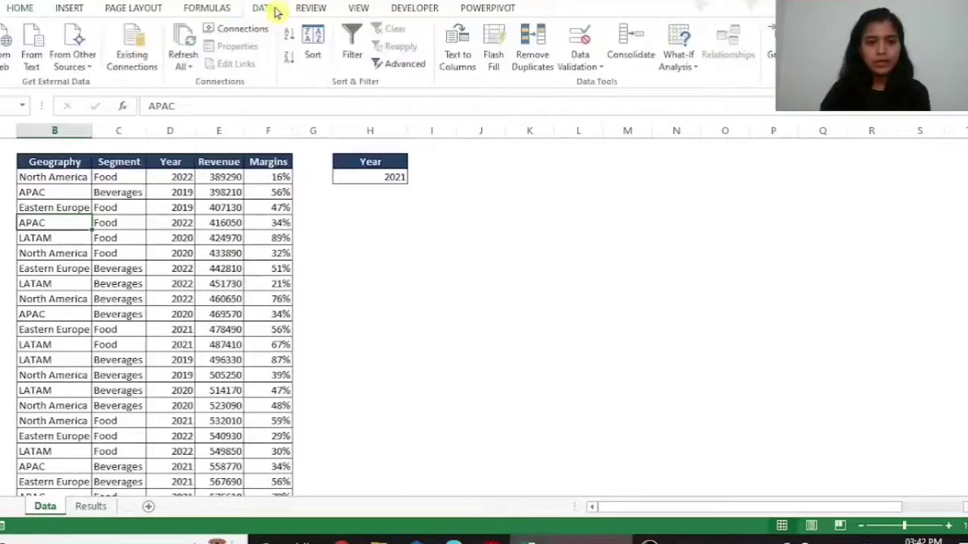
left_click(405, 62)
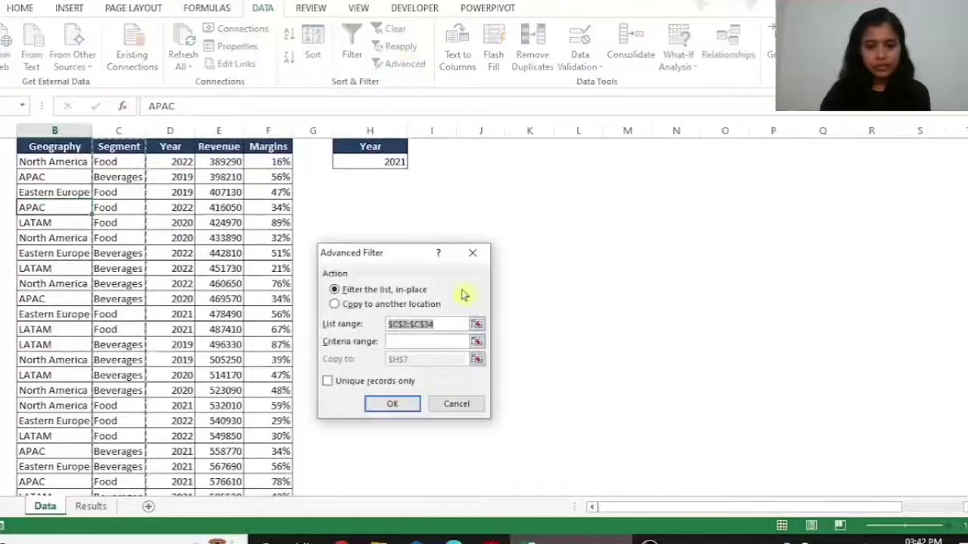
left_click(328, 383)
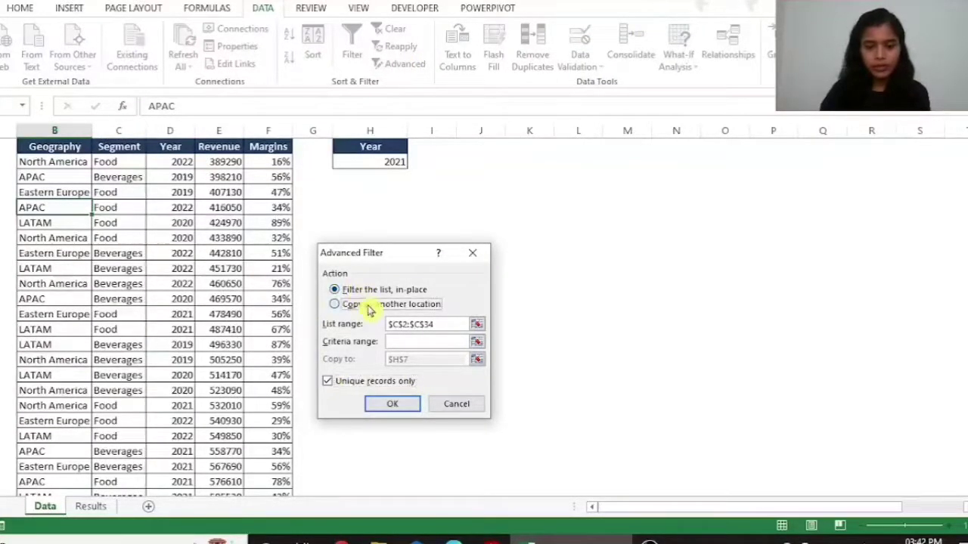
left_click(334, 304)
Set the list range to the Geography column B2:B34, keep H7 as the copy destination and run the filter without a criteria range
left_click(477, 325)
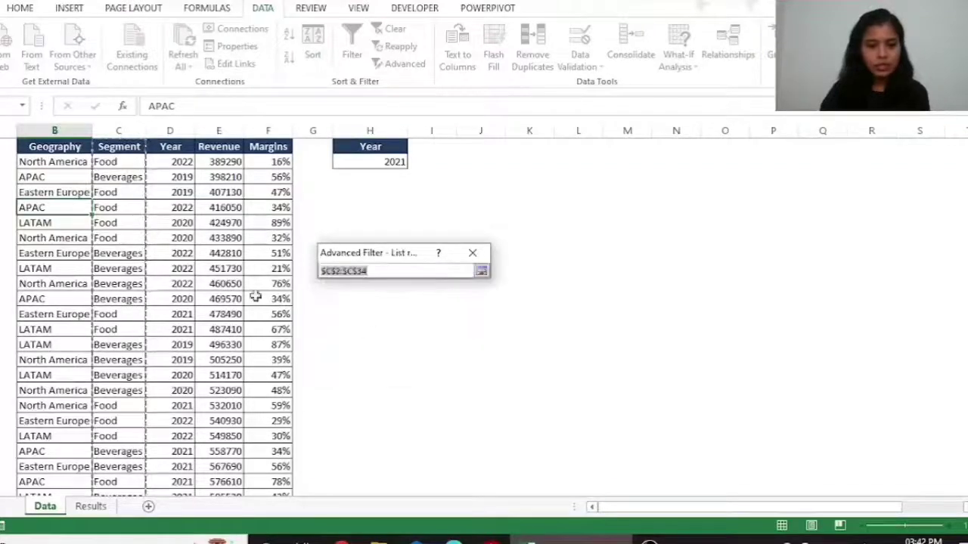
left_click(72, 149)
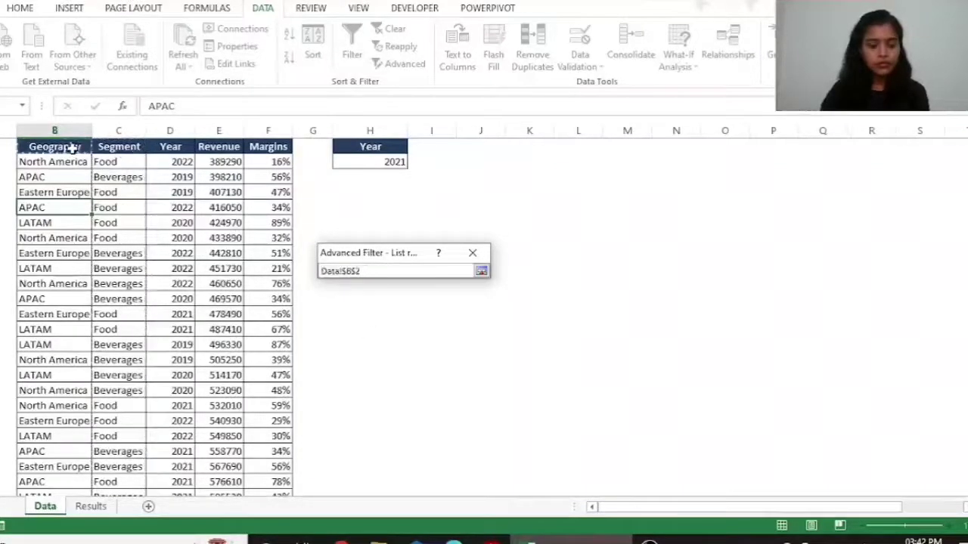
key("ctrl+shift+Down")
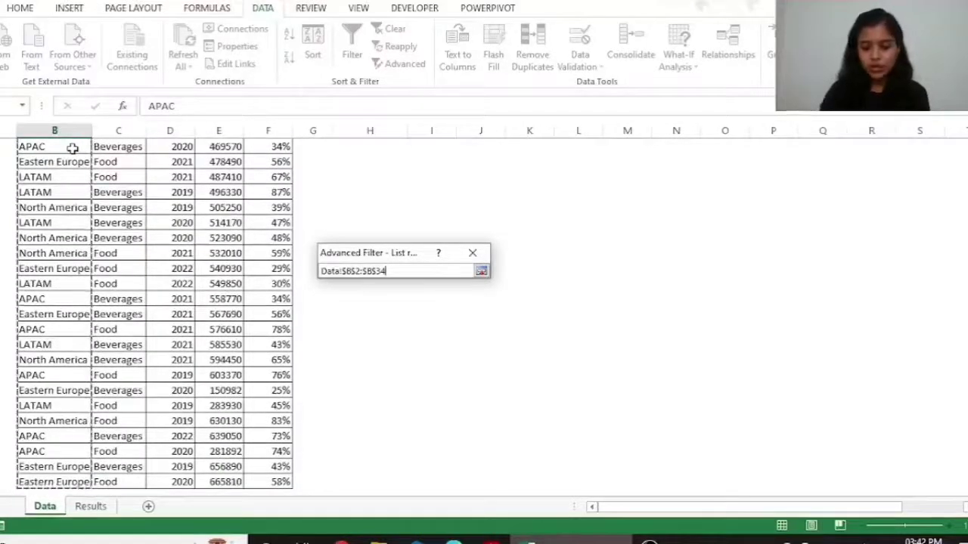
key("Return")
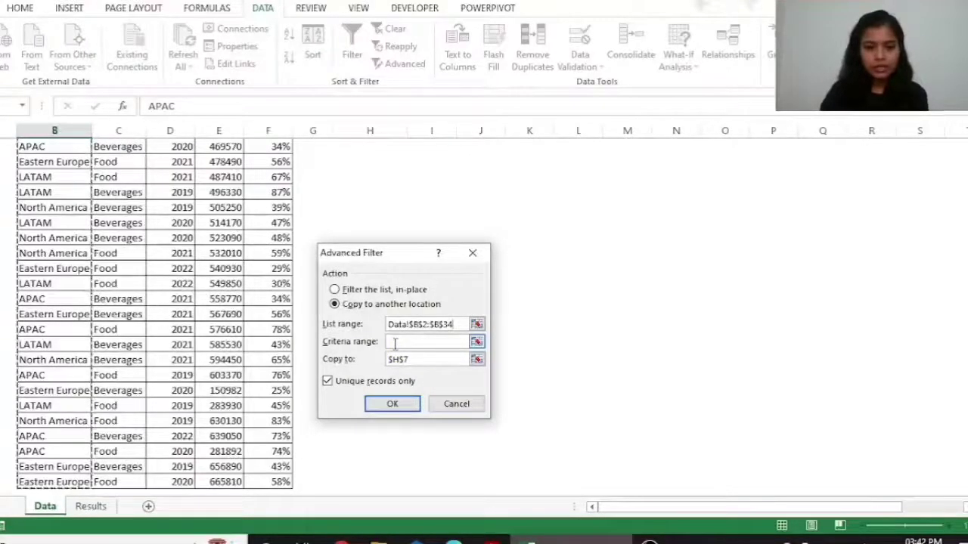
left_click(477, 360)
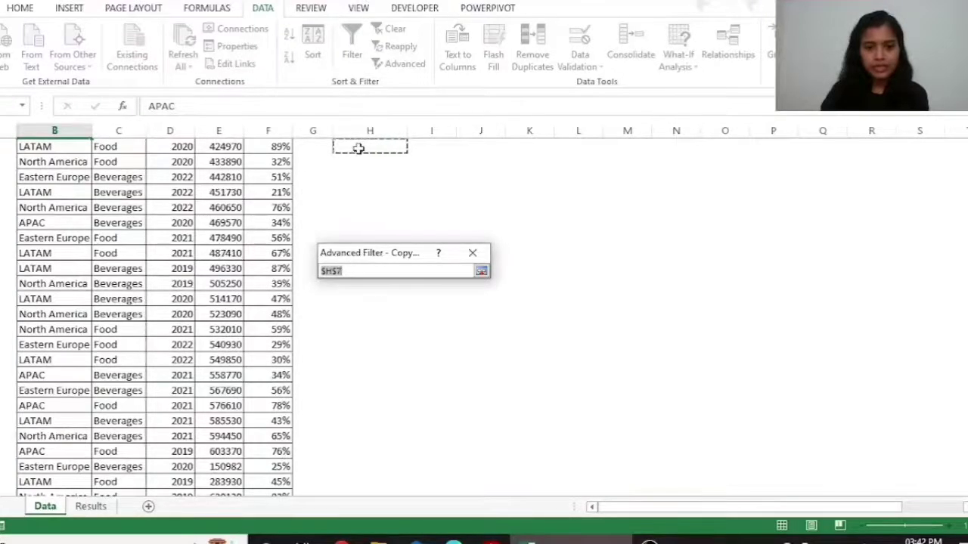
key("Return")
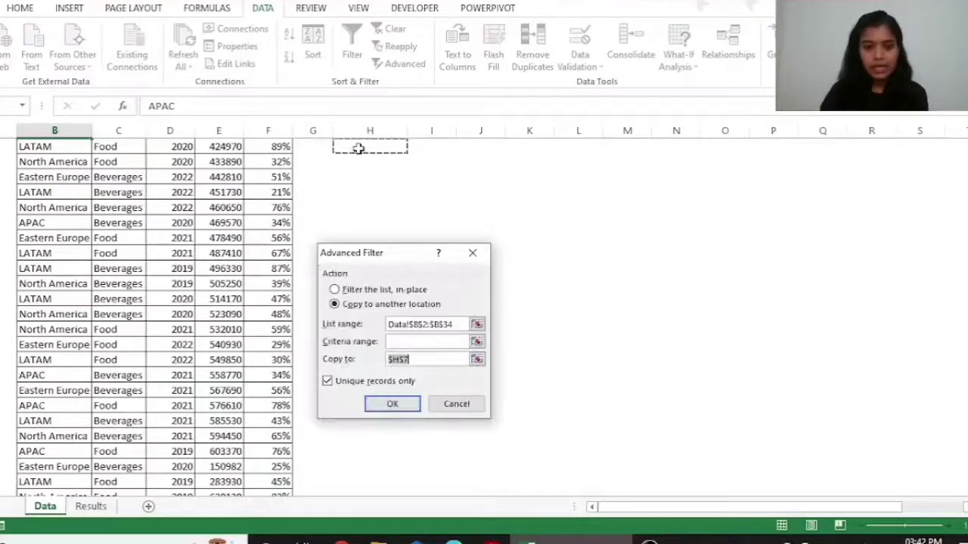
left_click(392, 404)
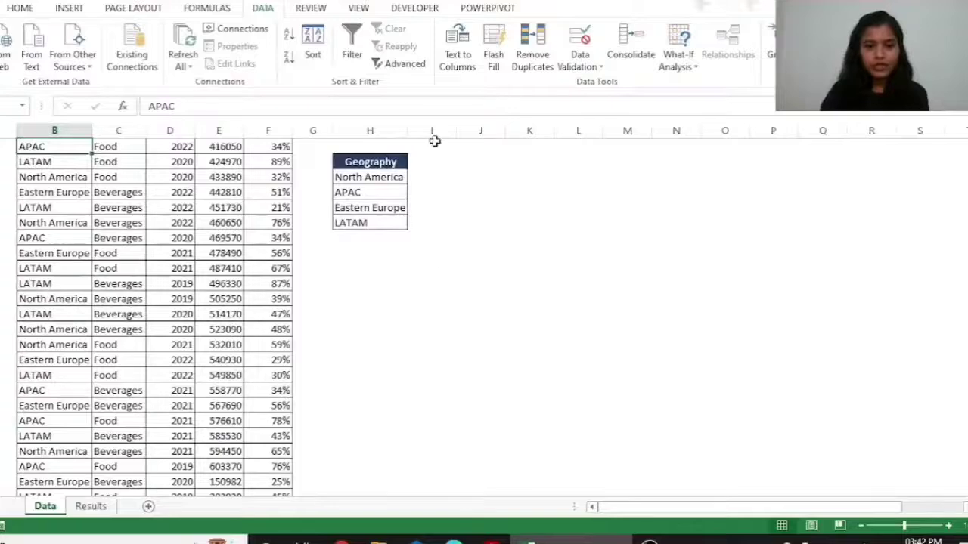
Examine the unique Geography entries extracted beneath the Year criteria range
left_click(420, 167)
key("Up")
key("Up")
key("Up")
key("Up")
key("Up")
key("Up")
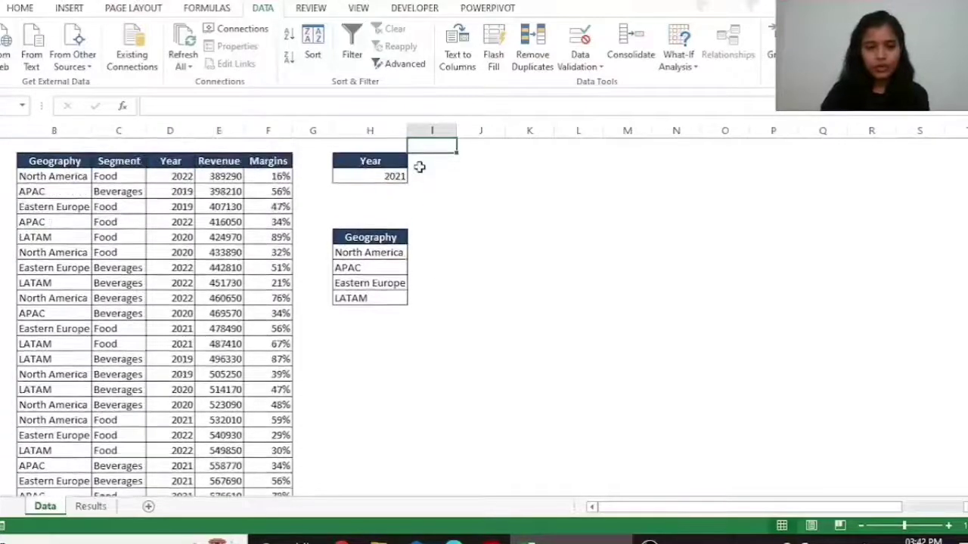
left_click(382, 238)
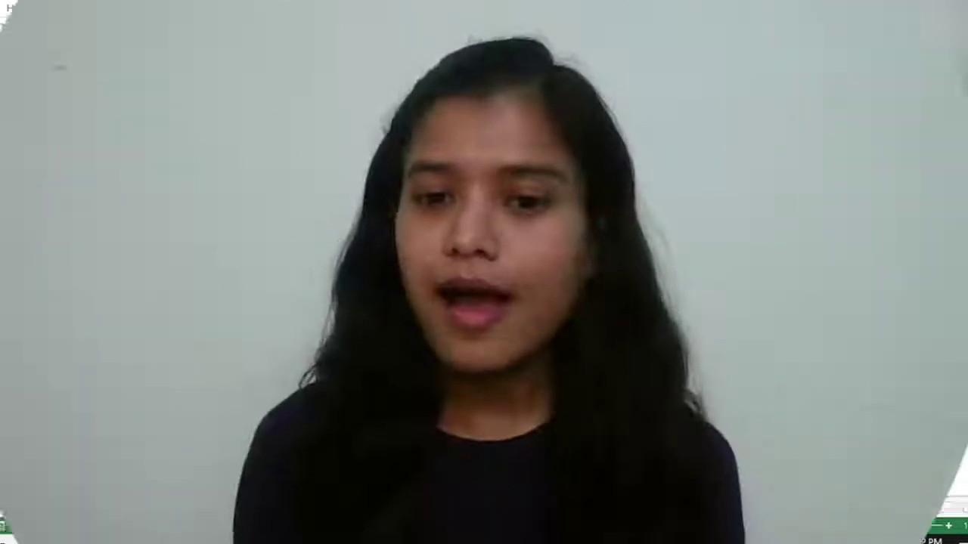